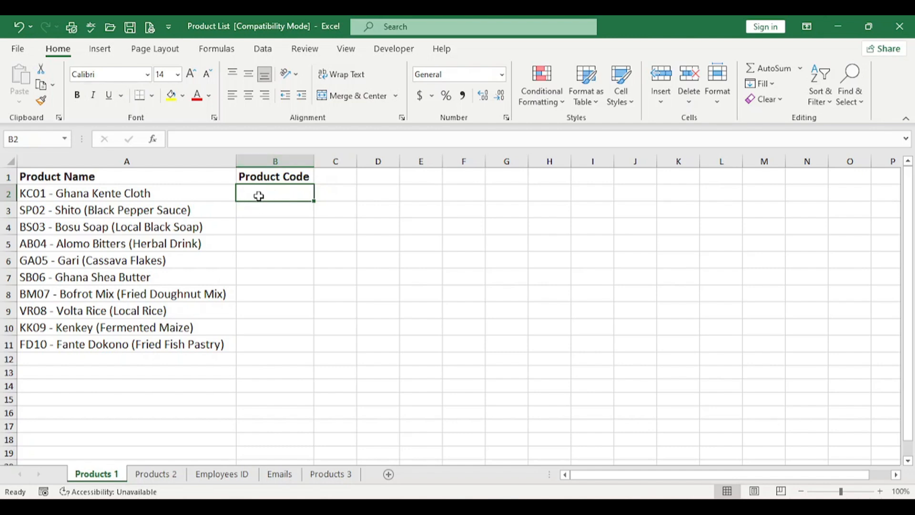
Extract the product code in B2 with =LEFT(A2,4) and fill the formula down to B11.
type("=")
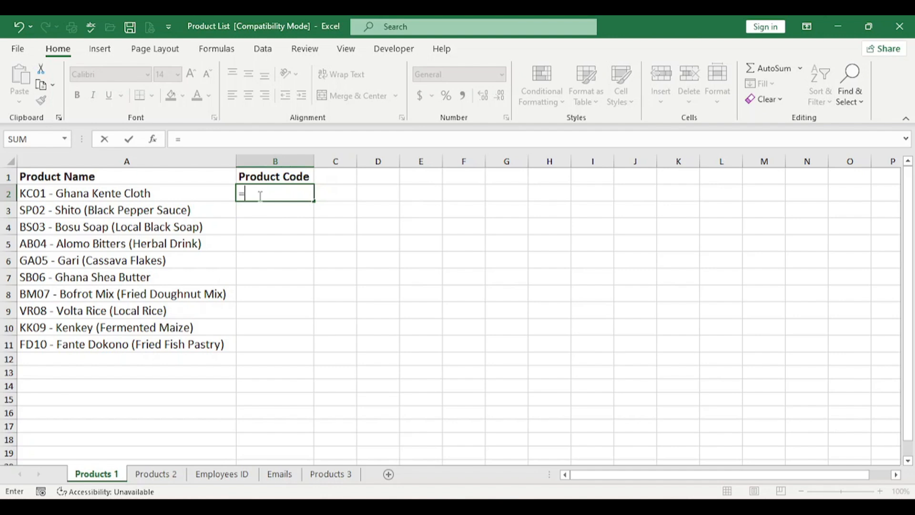
type("left")
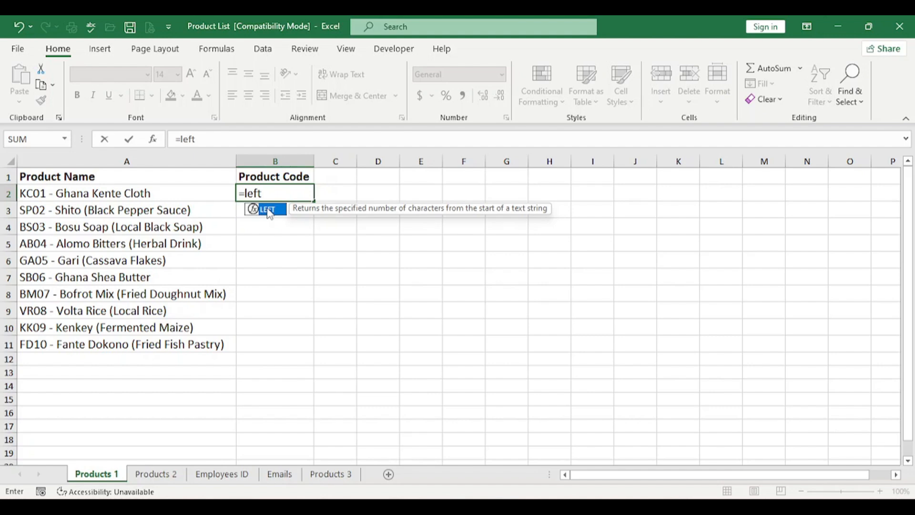
double_click(269, 210)
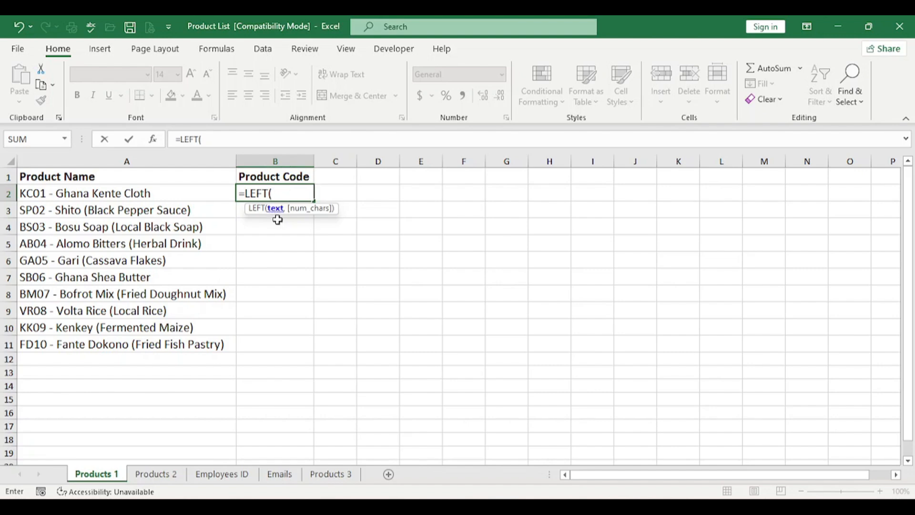
left_click(166, 197)
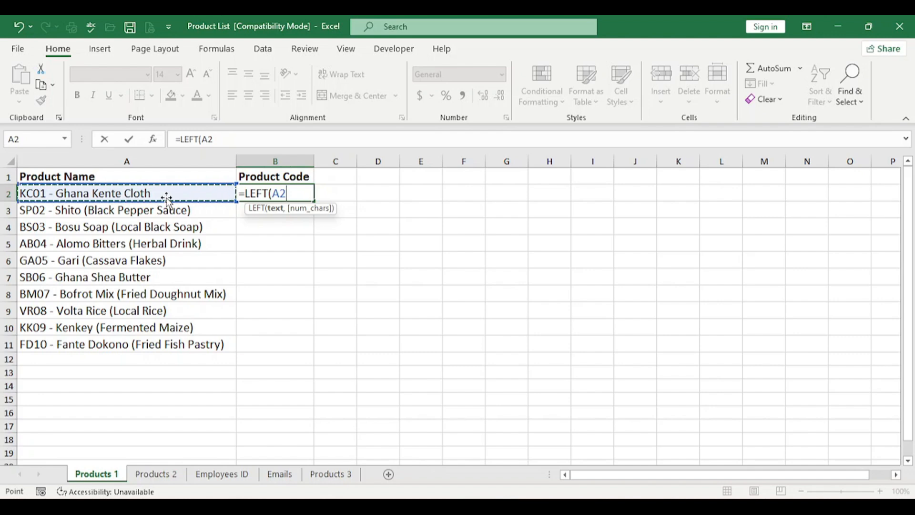
type(",")
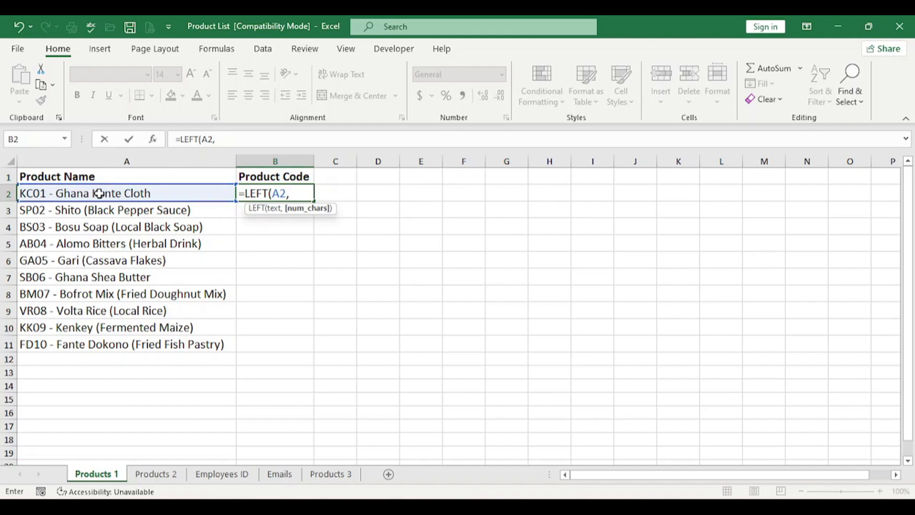
type("4)")
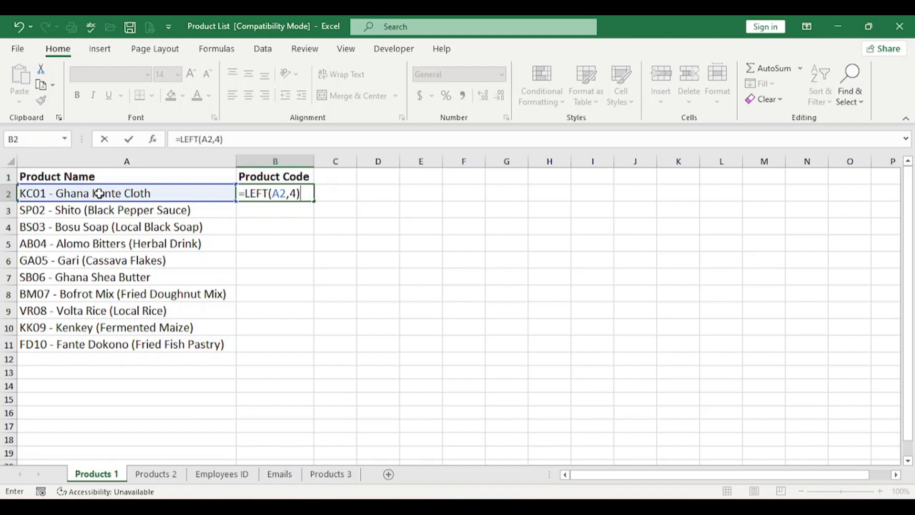
key("ctrl+Return")
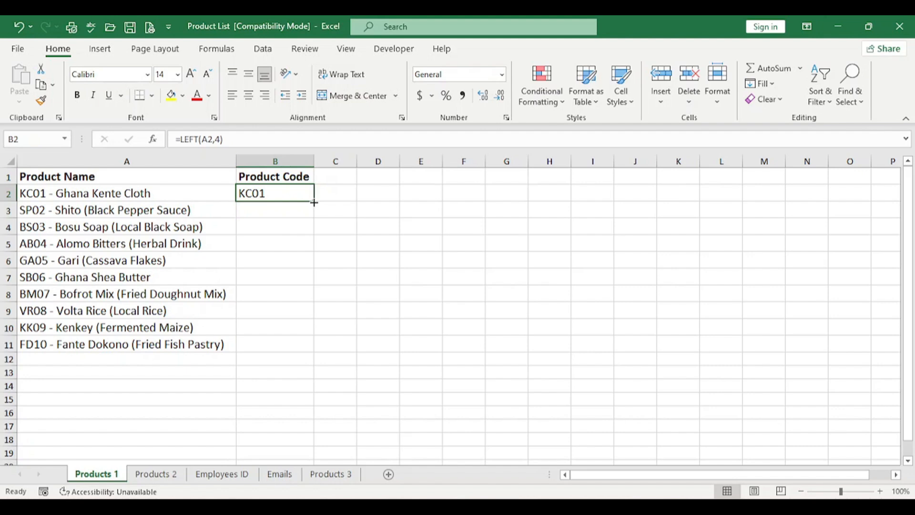
double_click(314, 203)
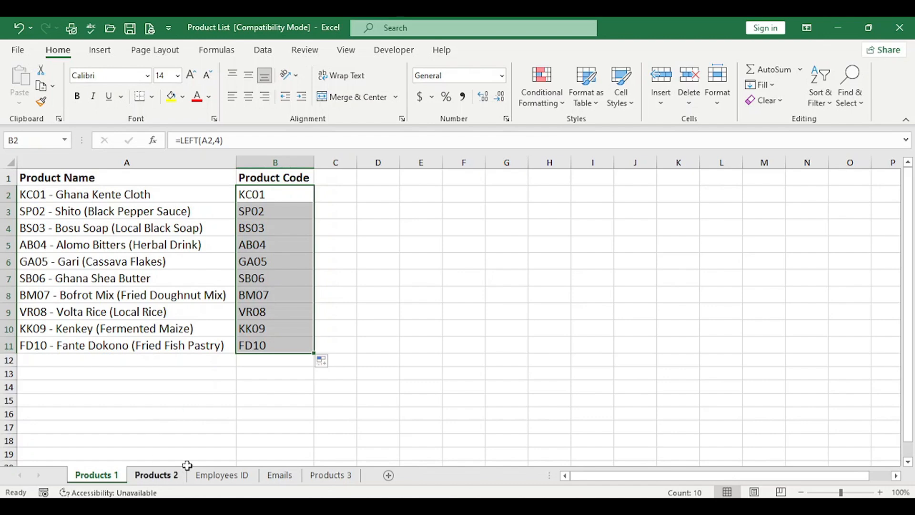
On the Products 2 sheet, extract the product code in B2 with =RIGHT(A2,4) and fill it down to B11.
left_click(167, 476)
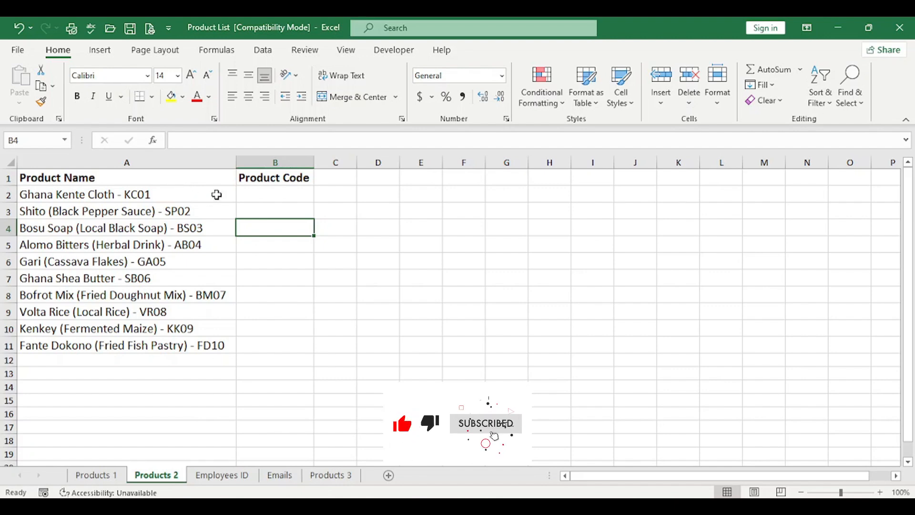
left_click(259, 194)
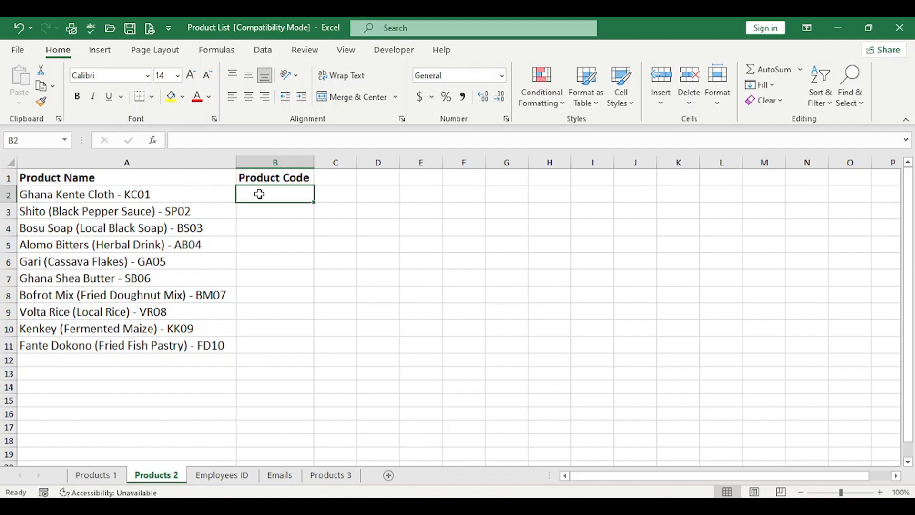
type("=rig")
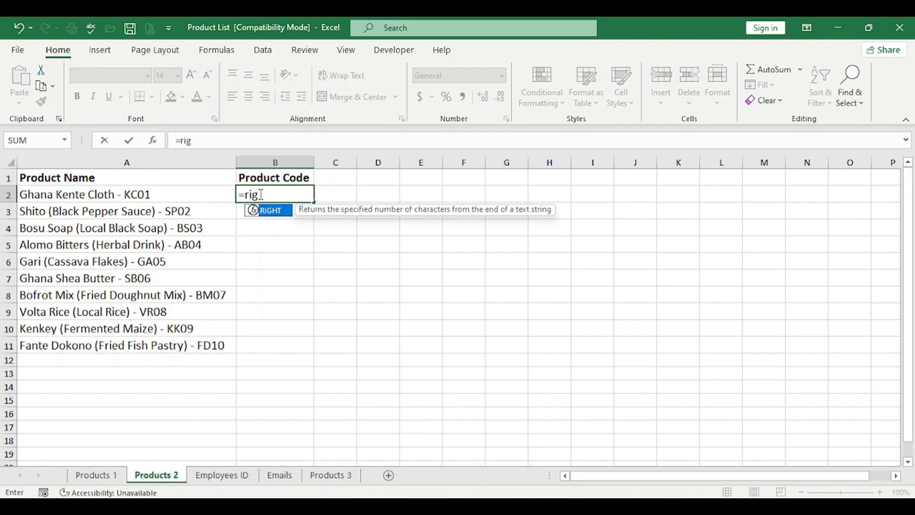
key("Tab")
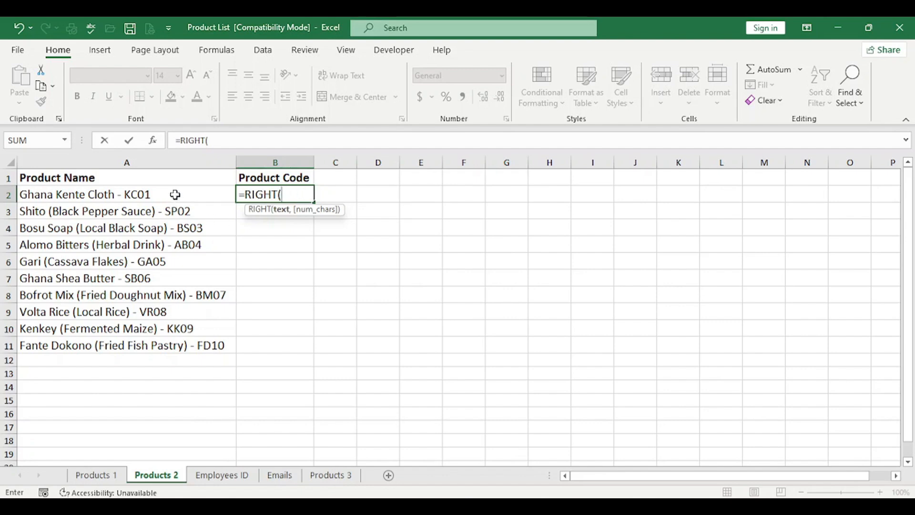
left_click(174, 196)
type(",")
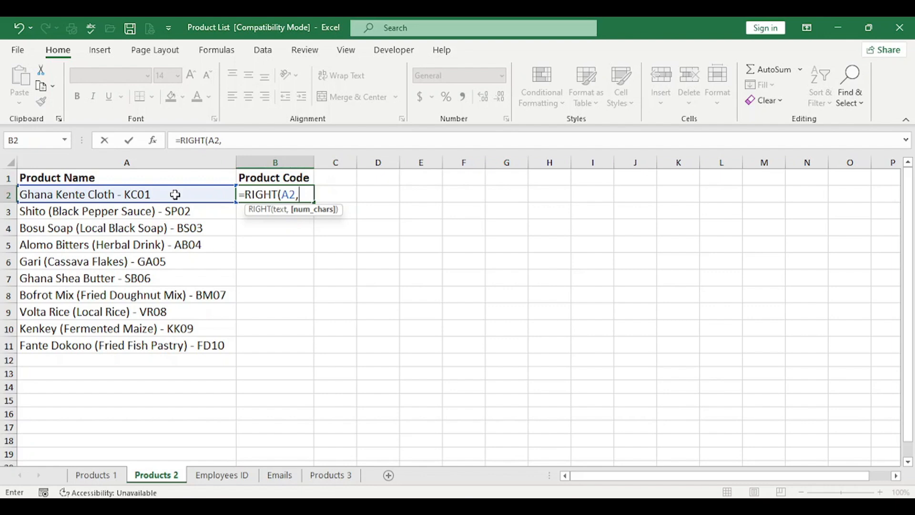
type("4)")
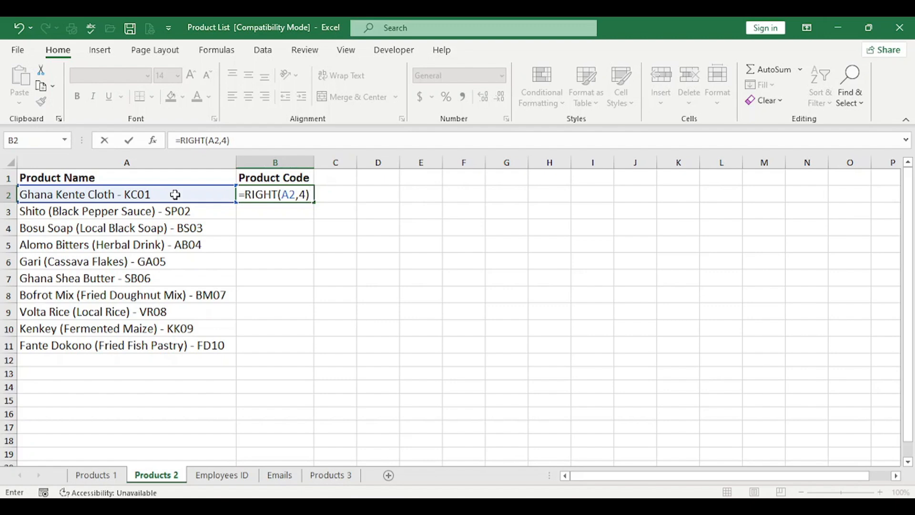
key("ctrl+Return")
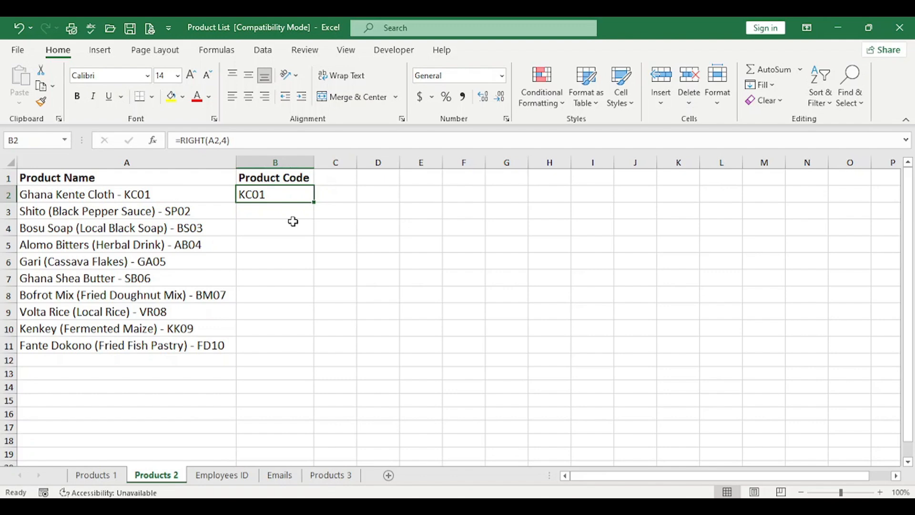
double_click(314, 201)
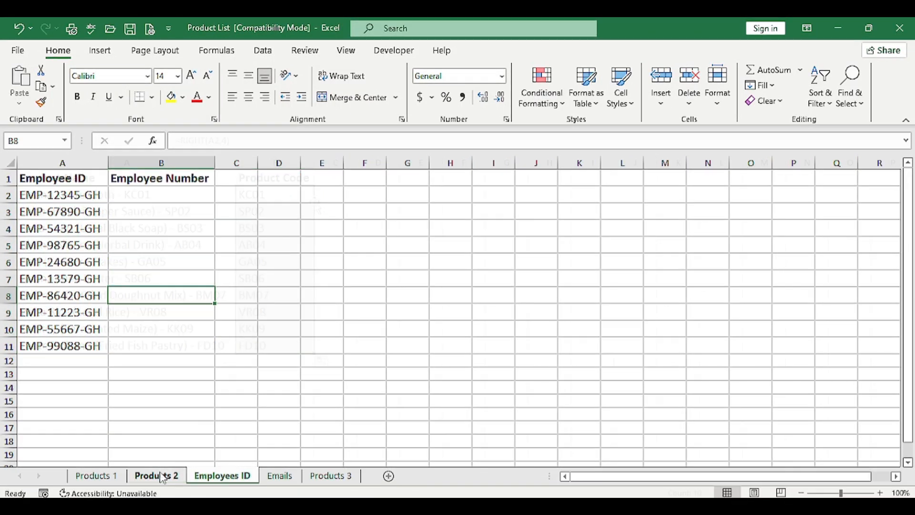
On the Employees ID sheet, extract the employee number in B2 with =MID(A2,5,5) and fill it down to B11.
left_click(161, 476)
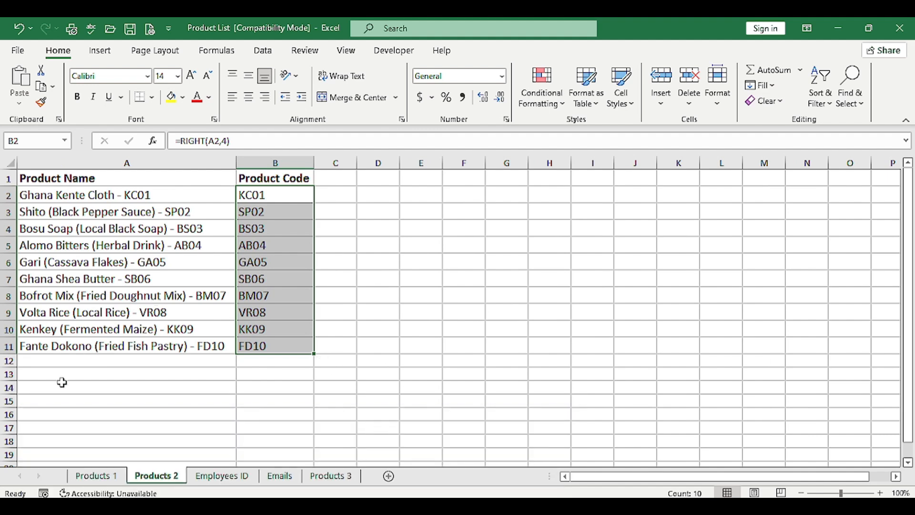
left_click(228, 476)
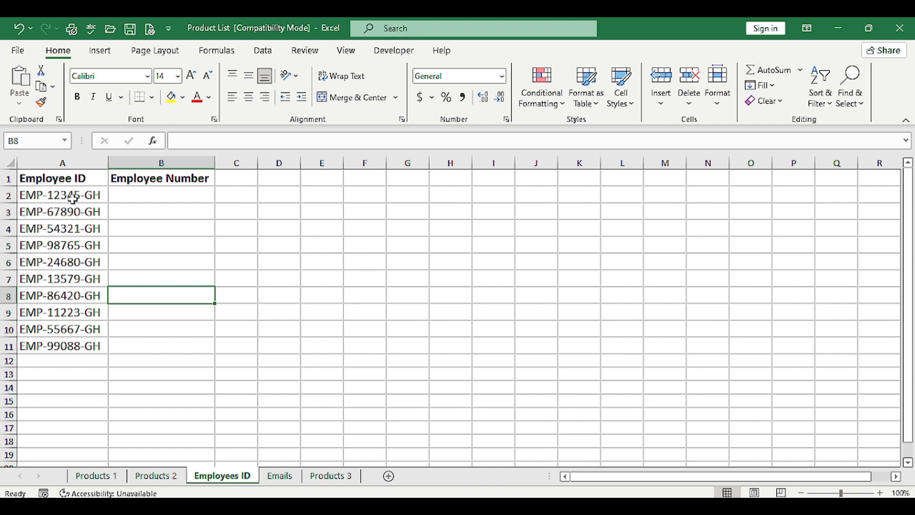
left_click(149, 197)
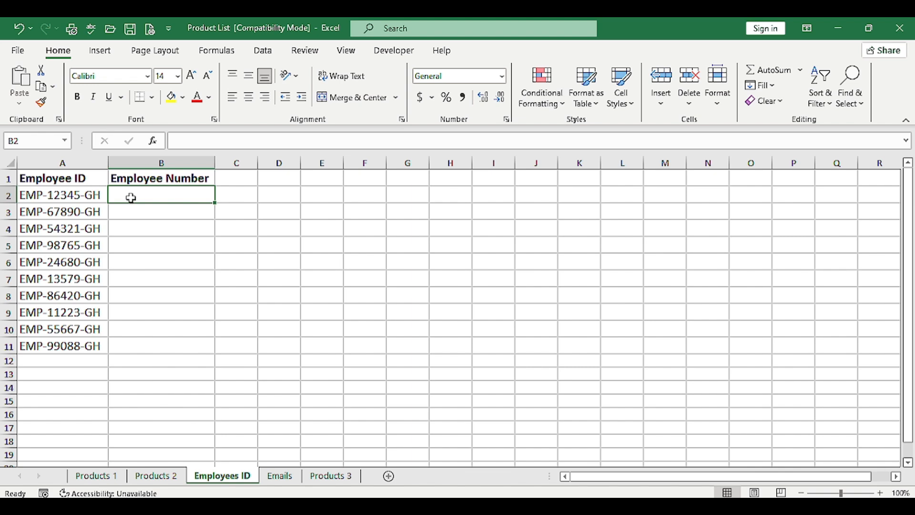
type("=")
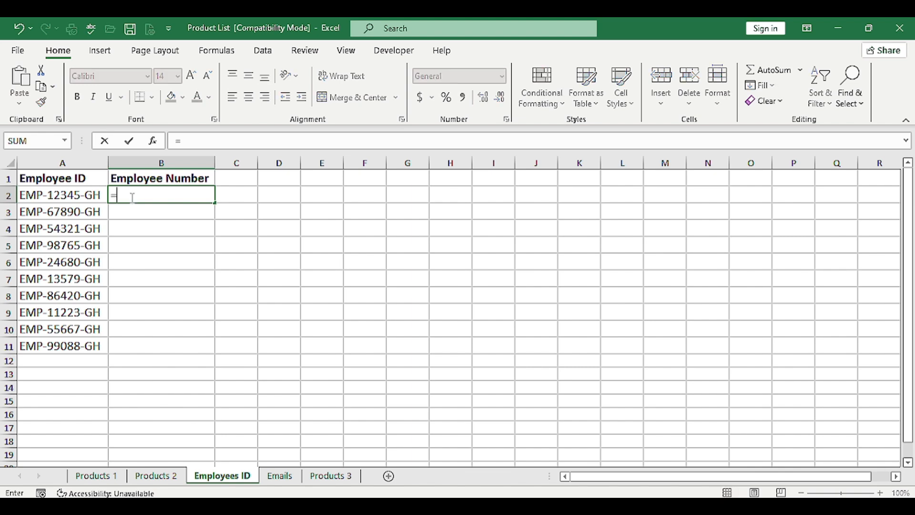
type("mid")
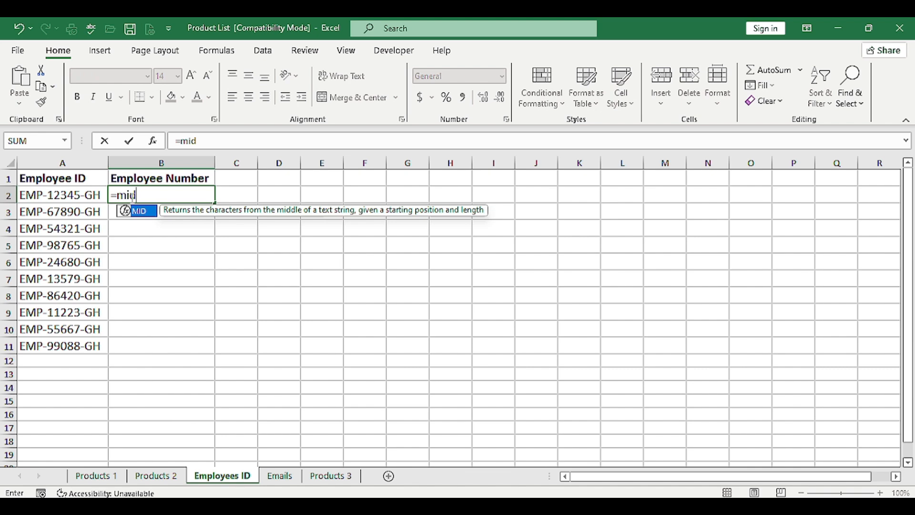
key("Tab")
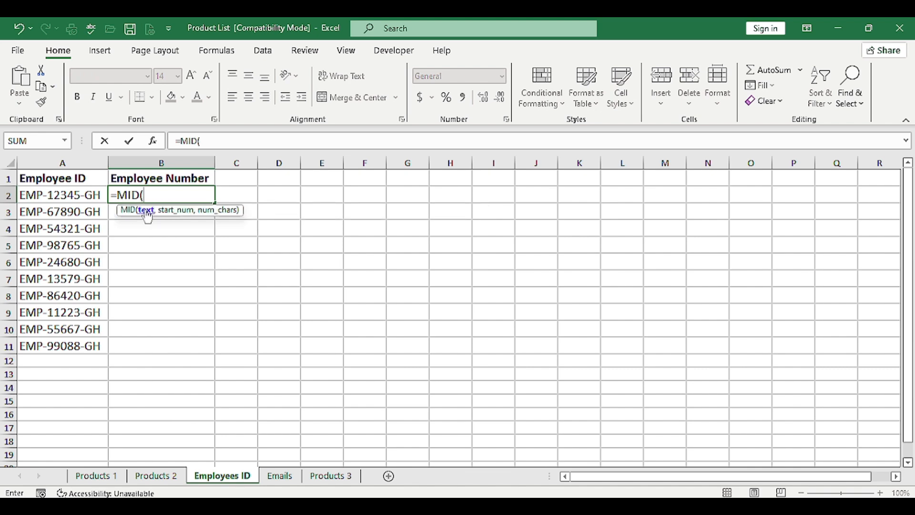
left_click(78, 196)
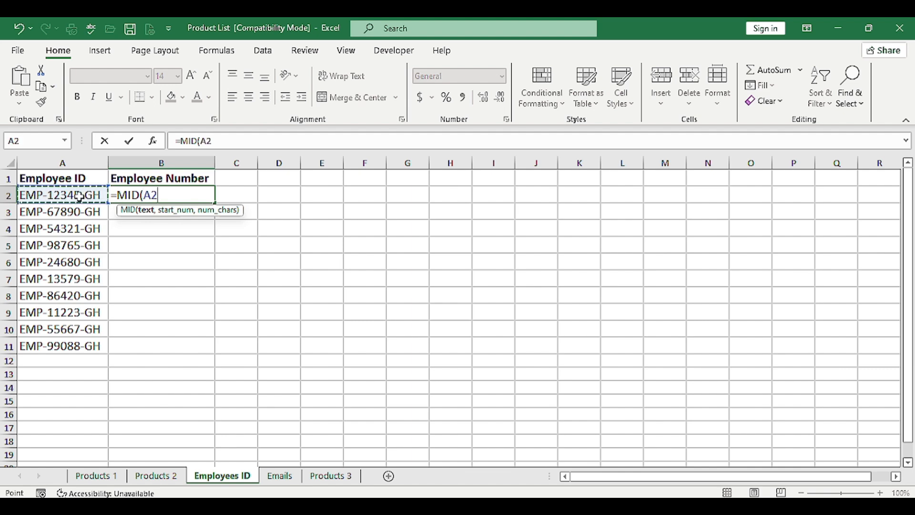
type(",")
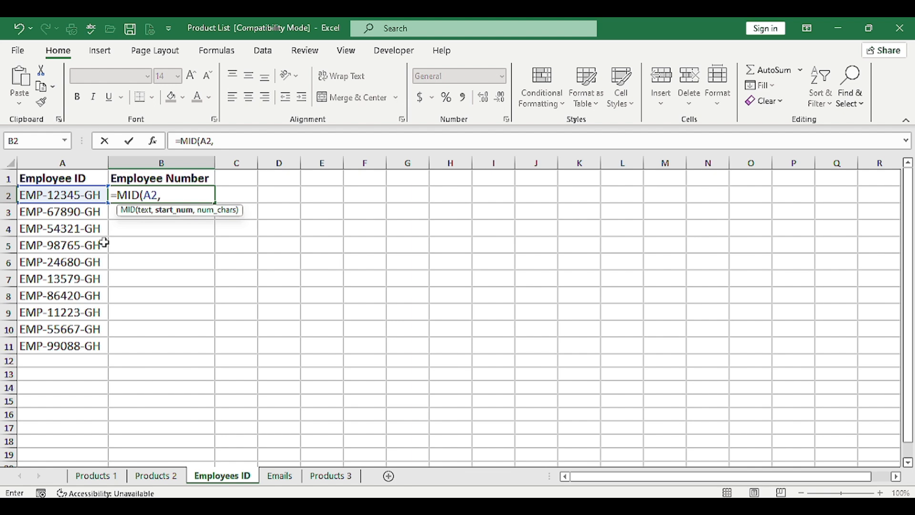
type("5,")
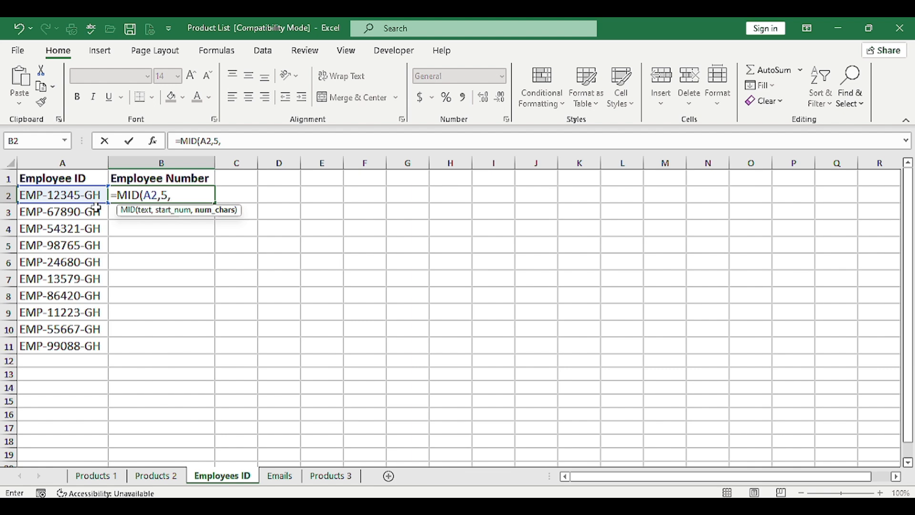
type("5)")
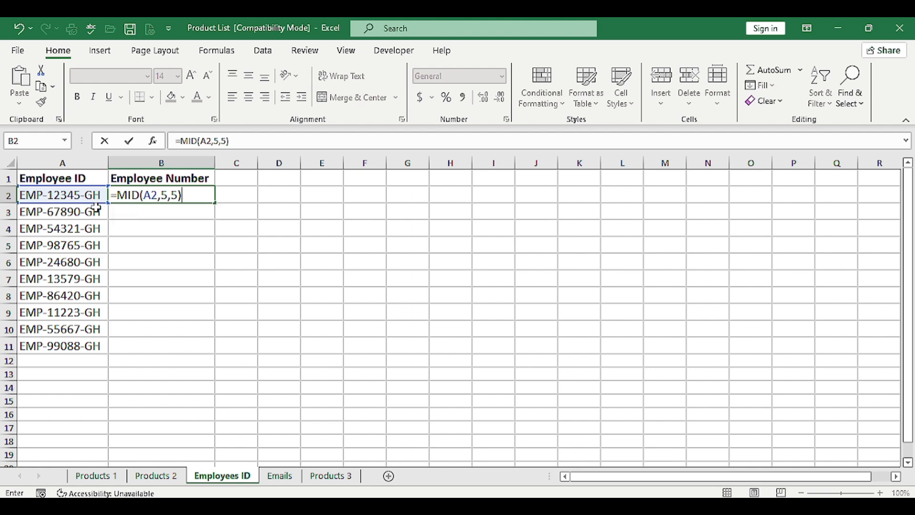
key("Return")
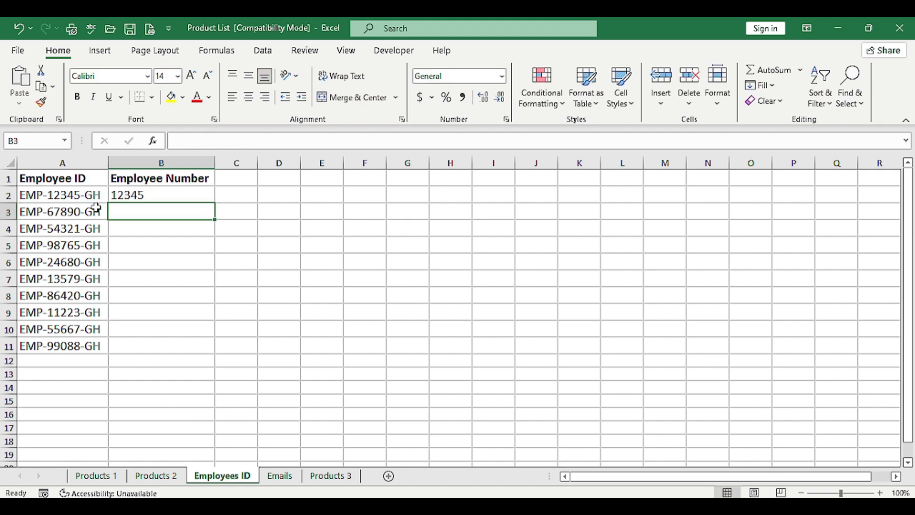
left_click(145, 193)
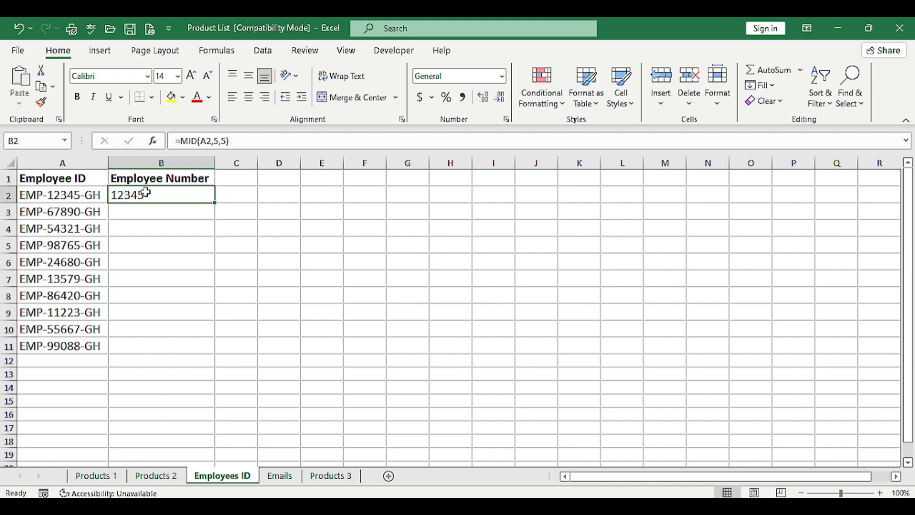
double_click(217, 204)
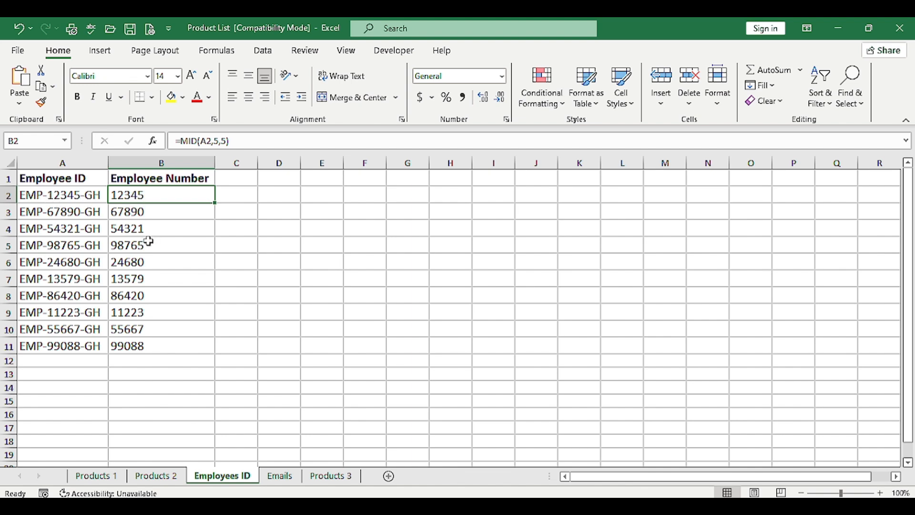
On the Emails sheet, start a MID formula in B2 with A2 as its text argument.
left_click(282, 476)
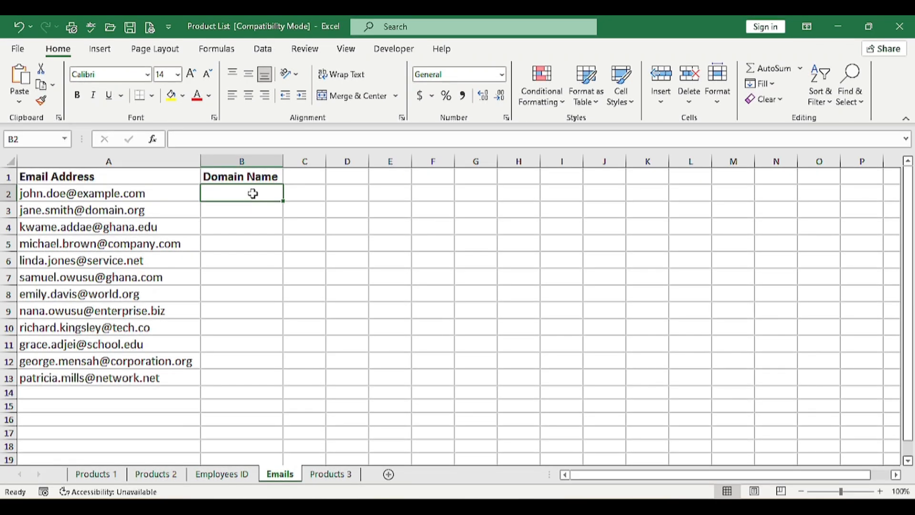
type("=")
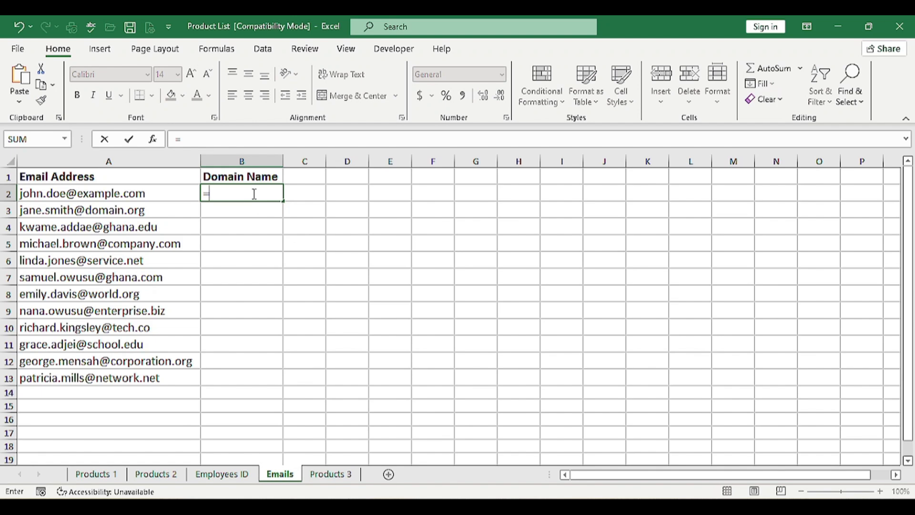
type("mid")
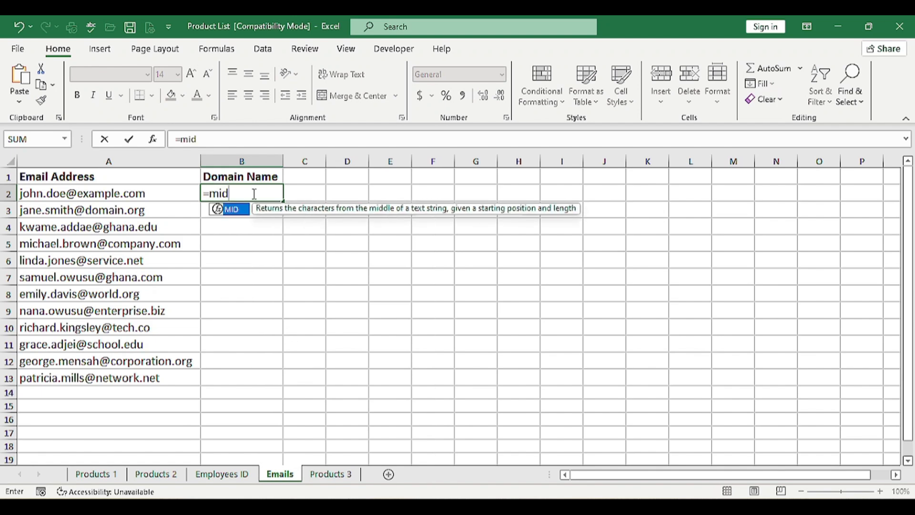
key("Tab")
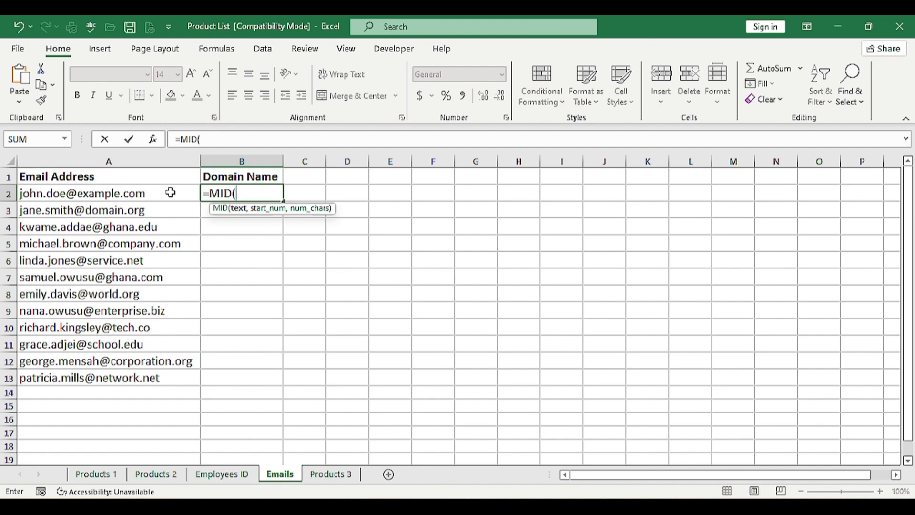
left_click(170, 192)
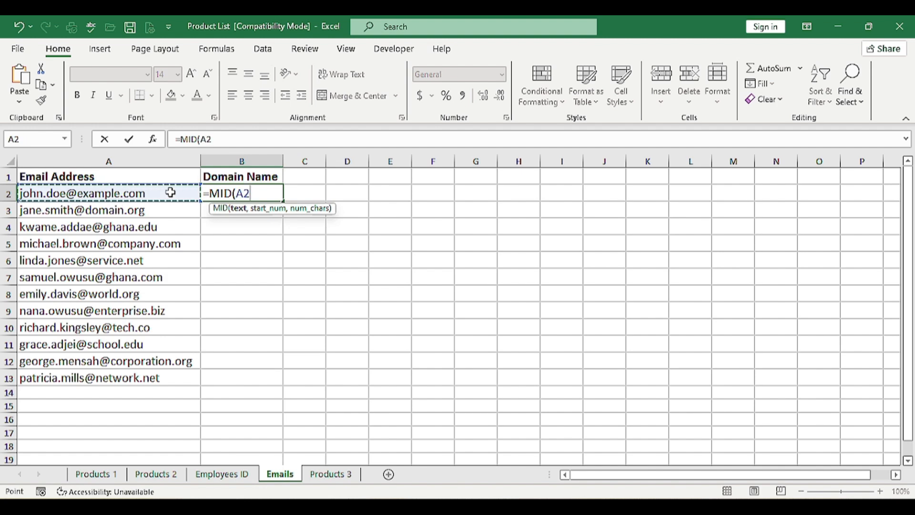
type(",")
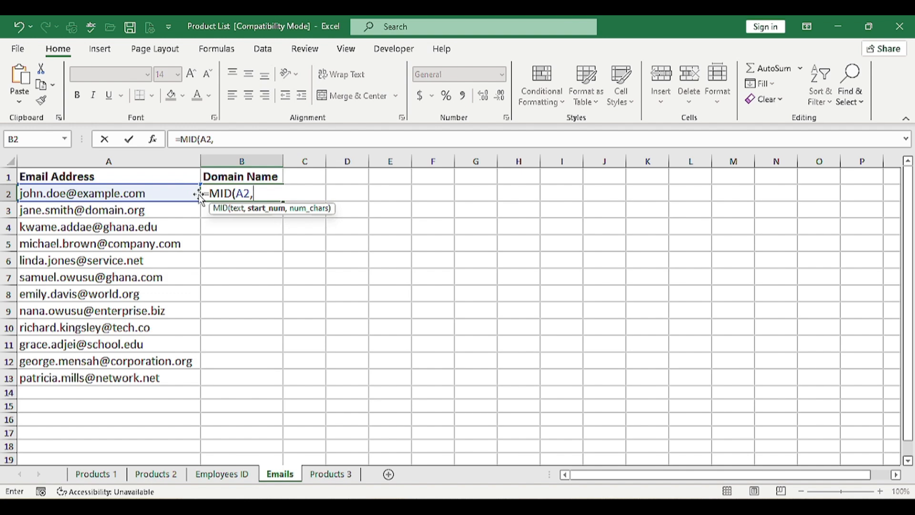
Set the MID formula's start position to FIND("@",A2)+1 so extraction begins just after the @ sign.
type("find")
key("Tab")
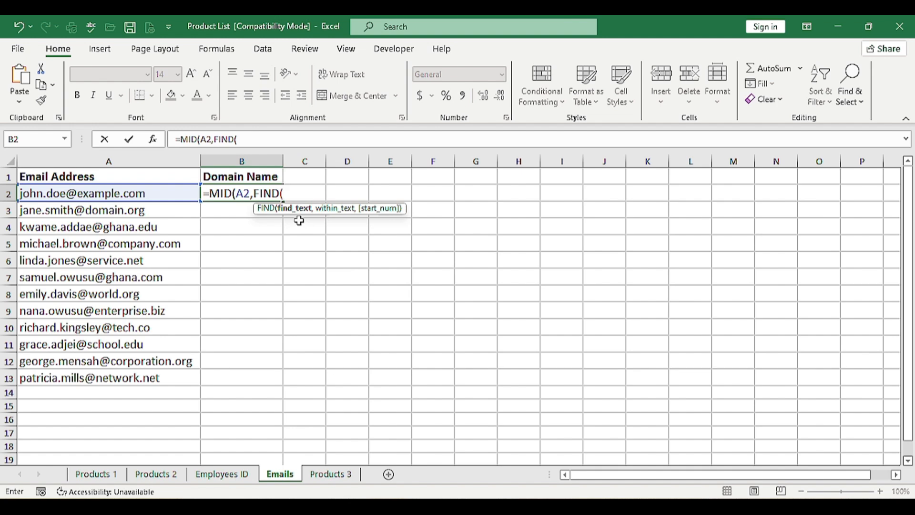
type("\"@\",")
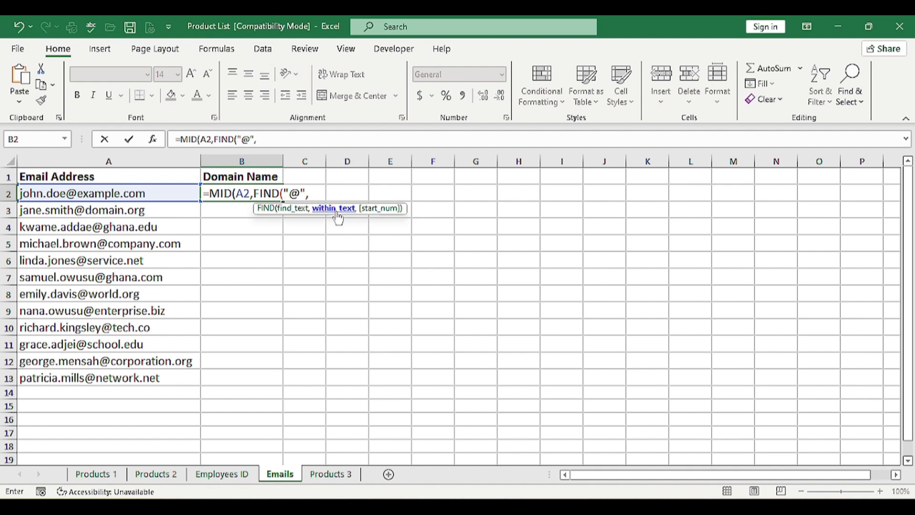
left_click(158, 192)
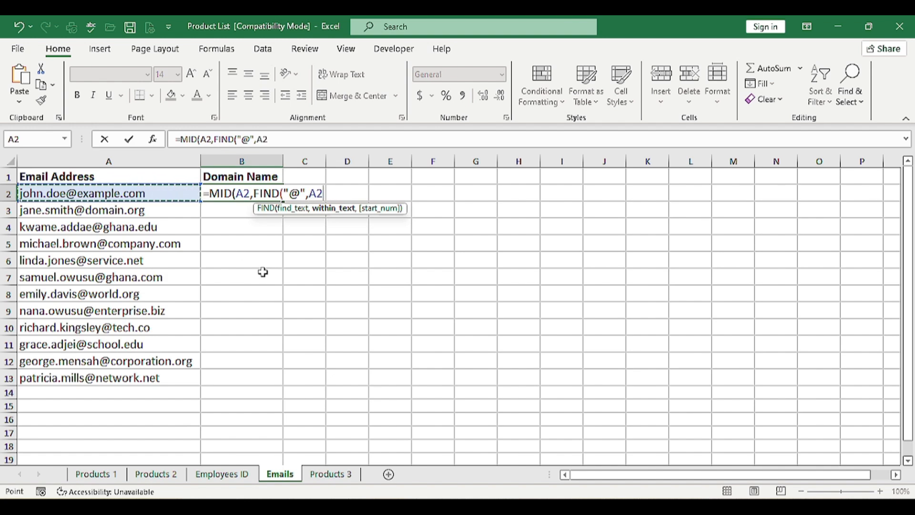
type(")")
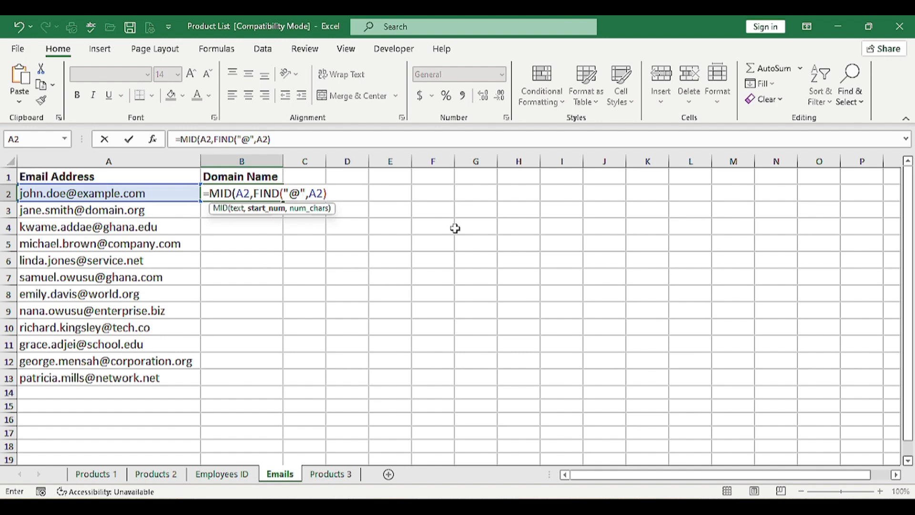
type("+1")
type(",")
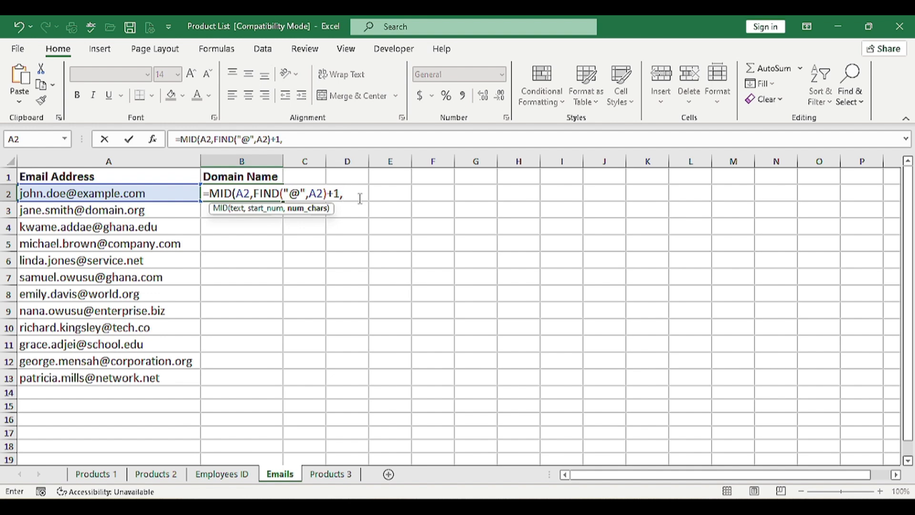
Complete B2's MID formula with LEN(A2)-FIND("@",A2) as the character count and fill it down to B13.
type("le")
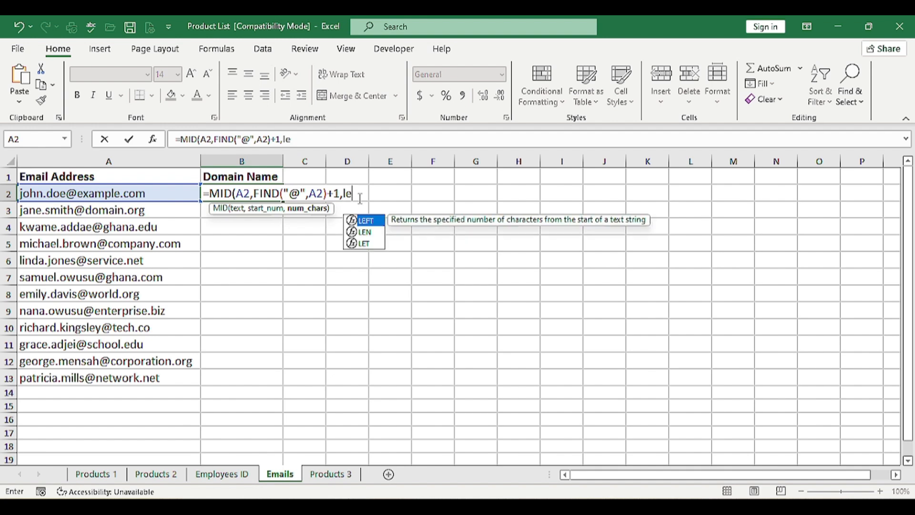
type("n")
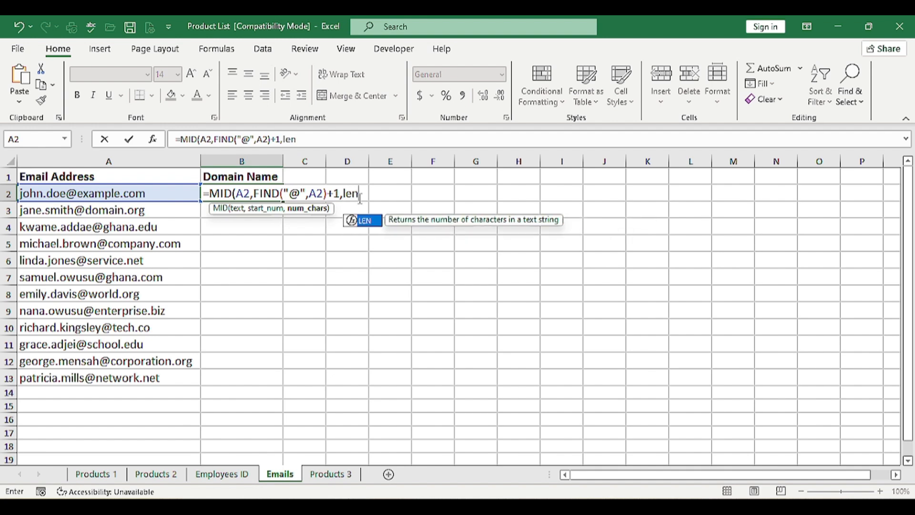
key("Tab")
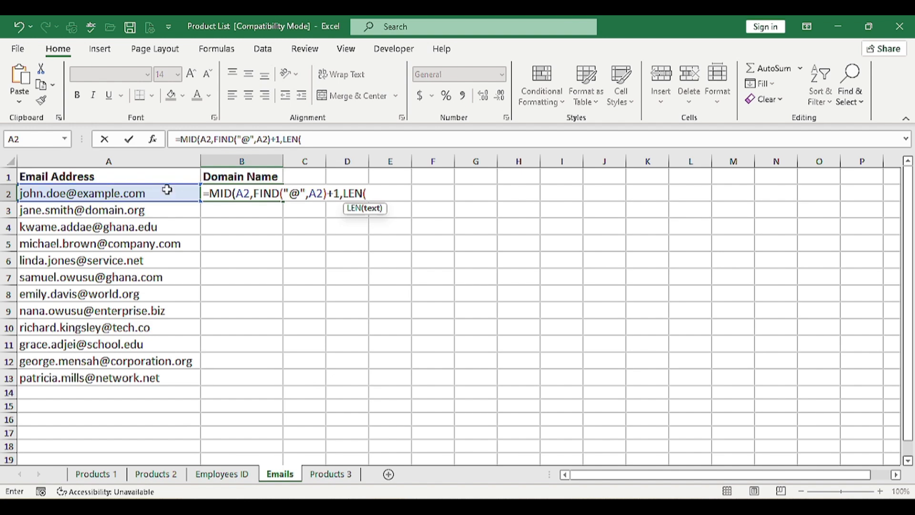
left_click(187, 191)
type(")-")
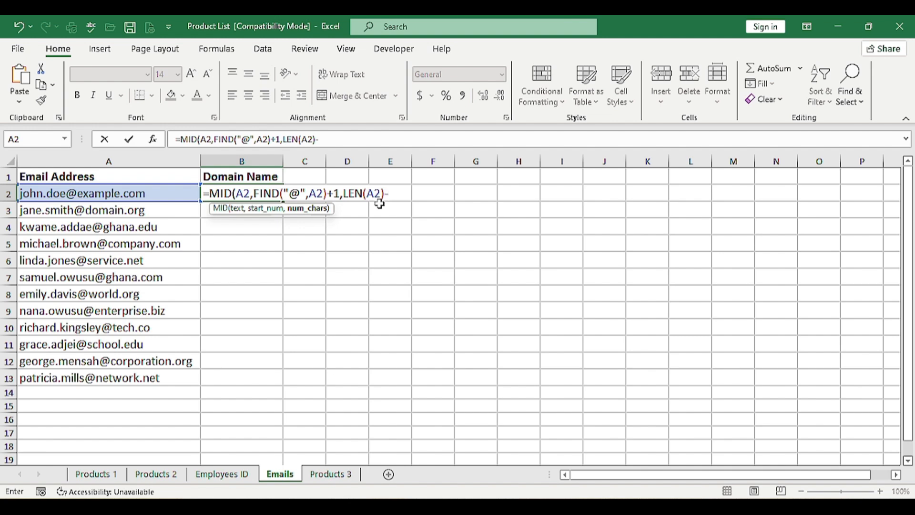
type("fin")
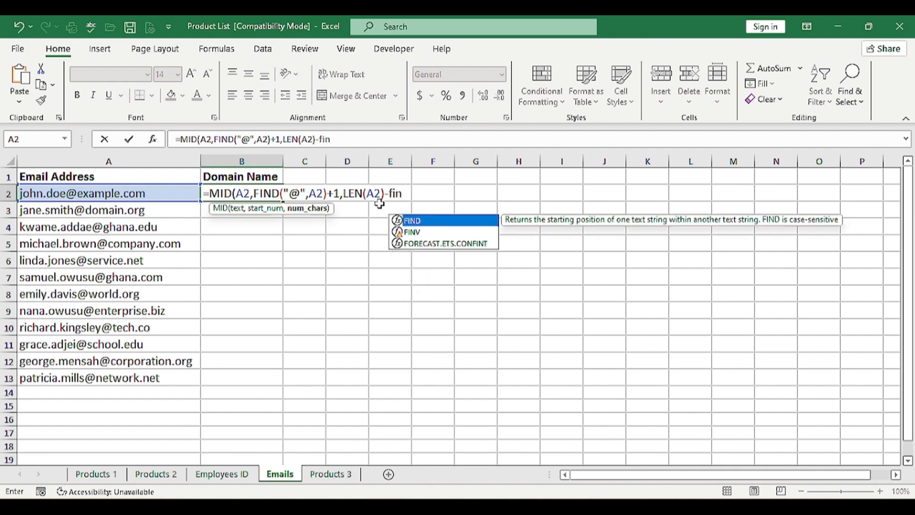
key("Tab")
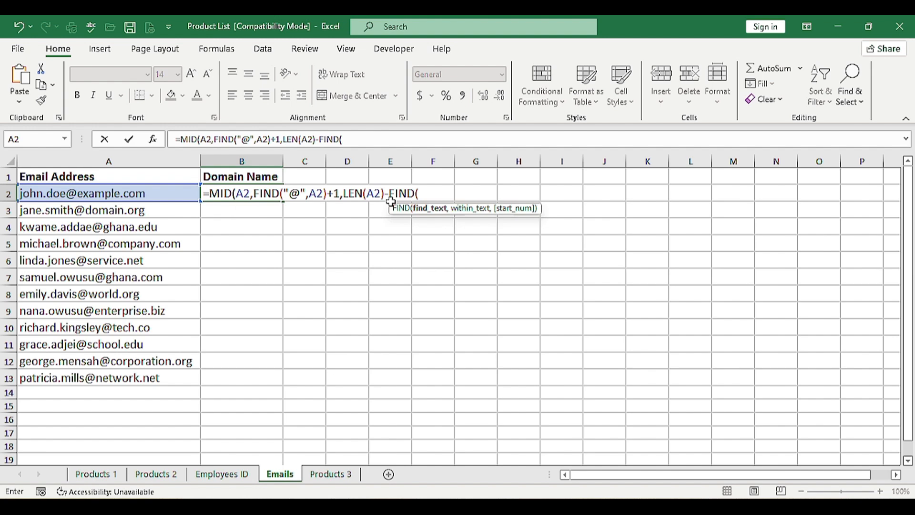
type("\"@\",")
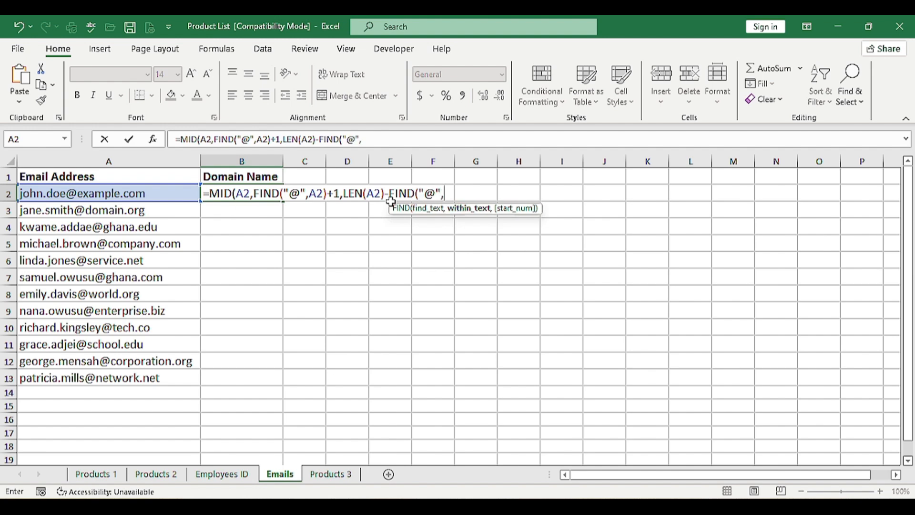
left_click(166, 193)
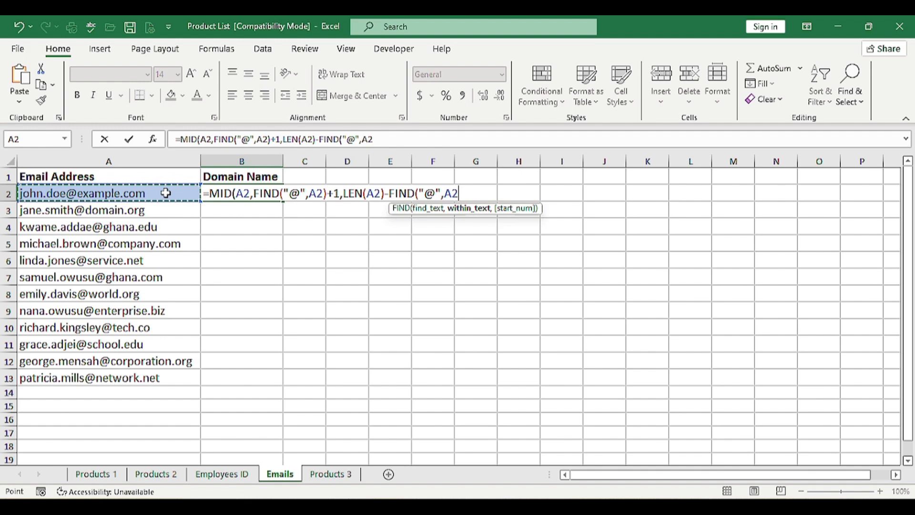
type(")")
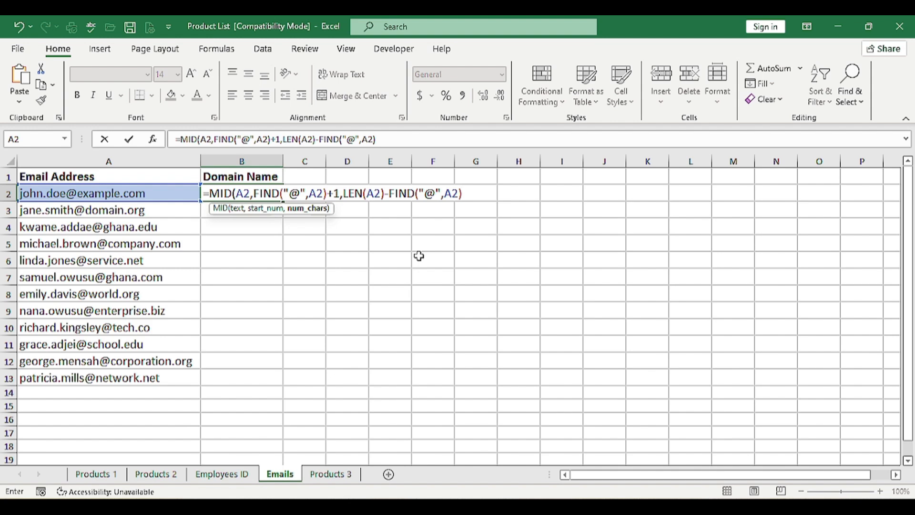
type(")")
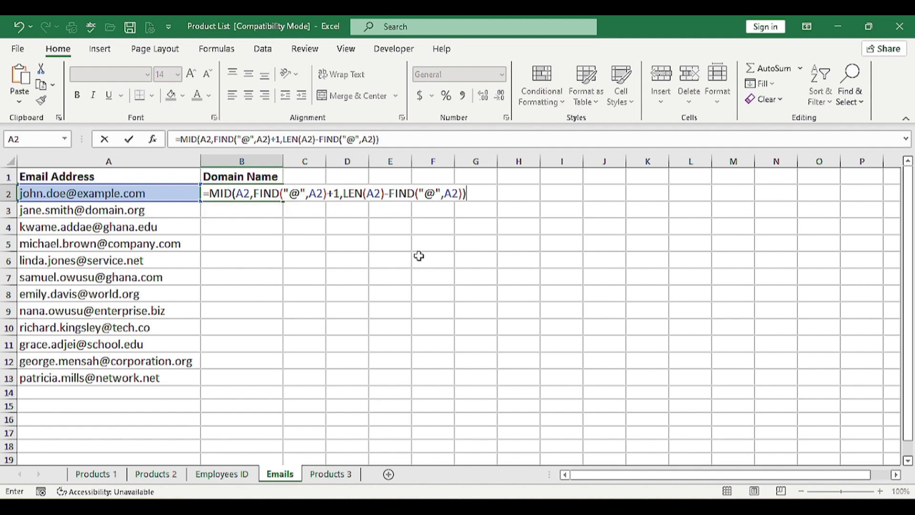
key("ctrl+Return")
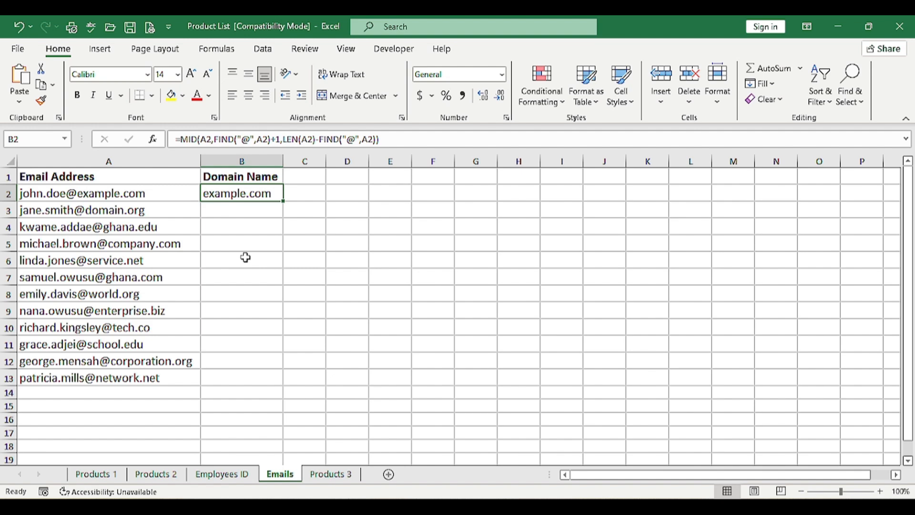
double_click(284, 201)
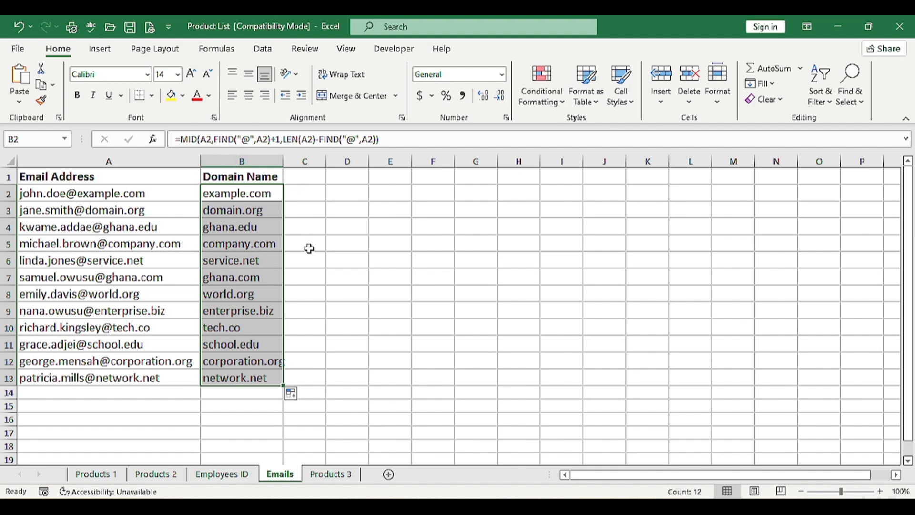
left_click(433, 407)
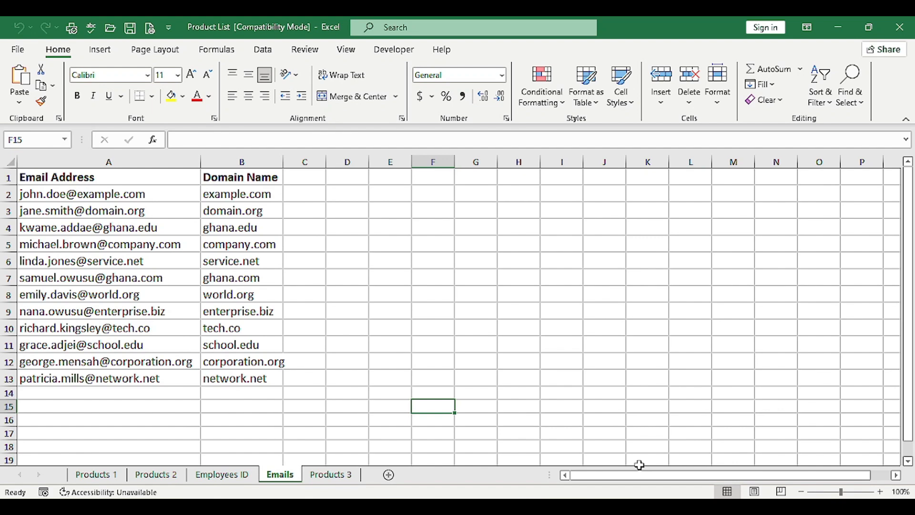
On the Products 3 sheet, start a LEFT formula in B2 with A2 as its text argument.
left_click(344, 478)
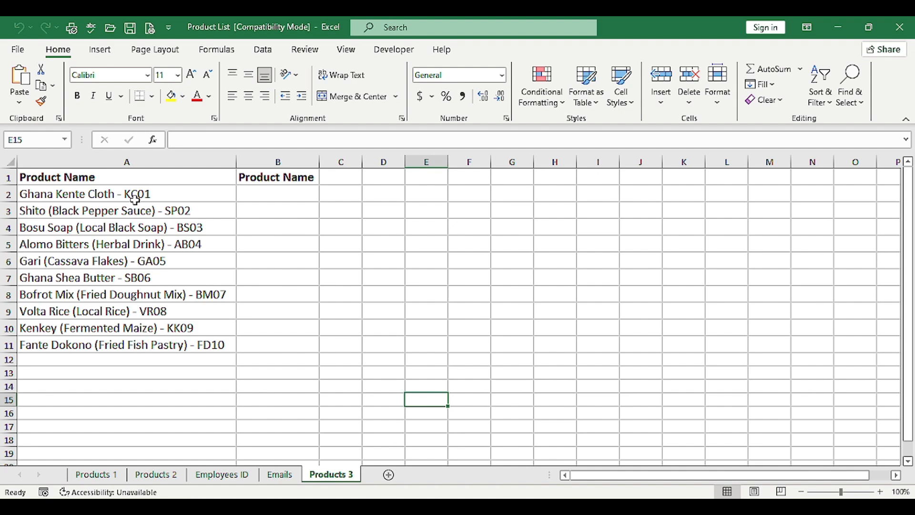
left_click(217, 195)
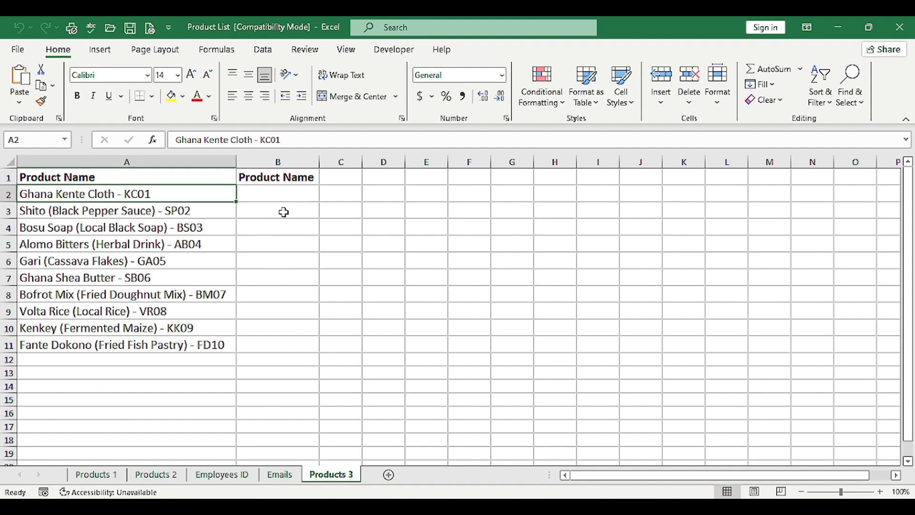
left_click(281, 194)
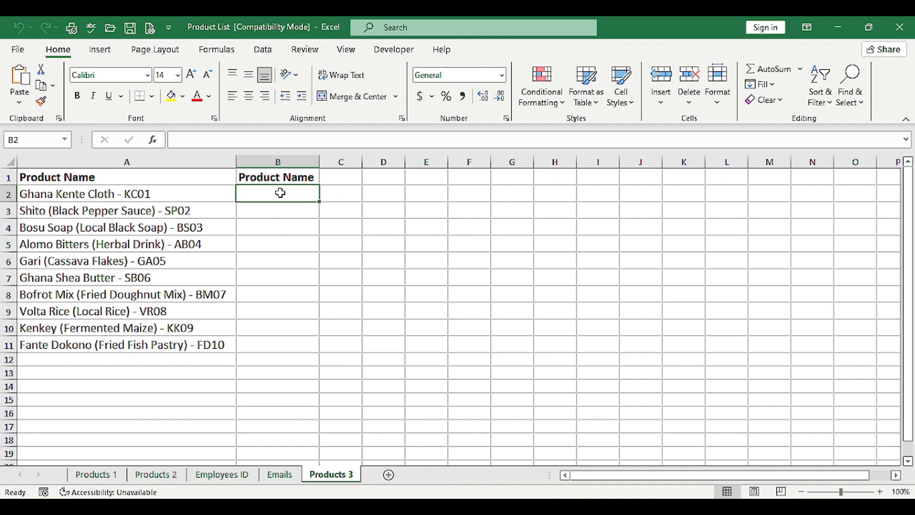
type("=lef")
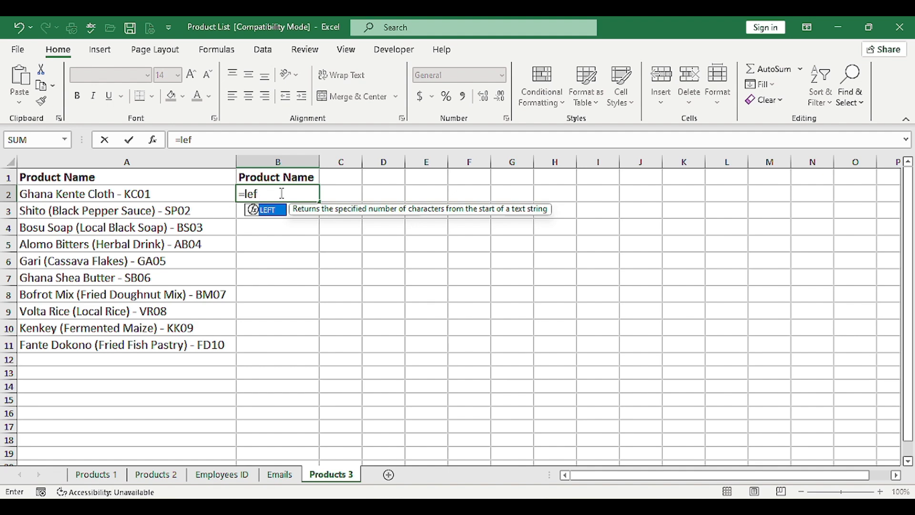
key("Tab")
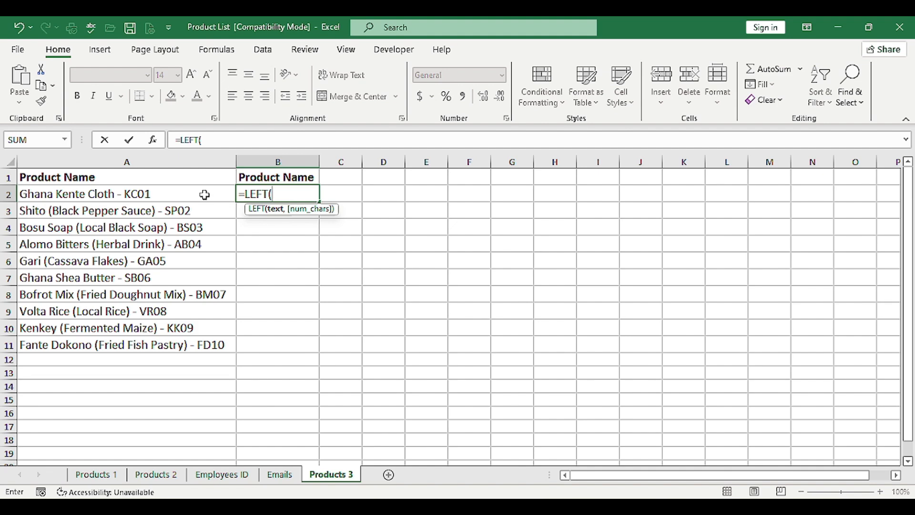
left_click(205, 194)
type(",")
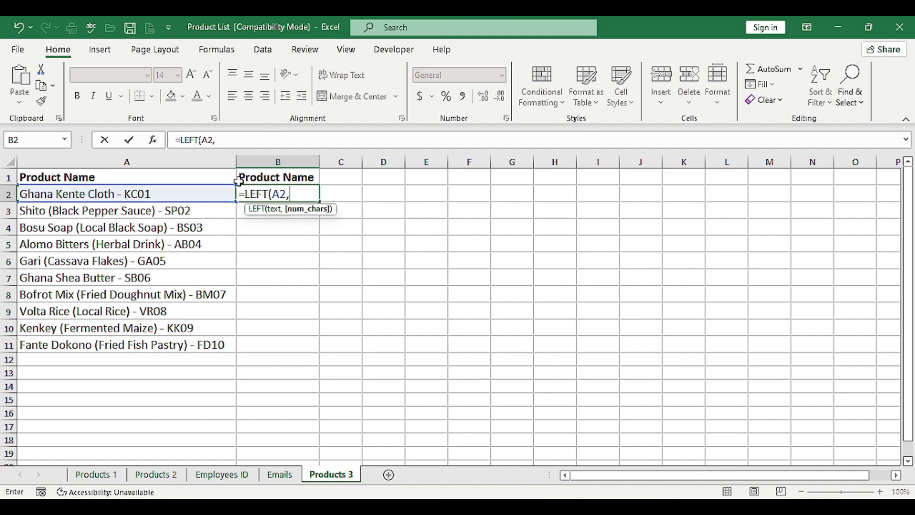
Complete B2's LEFT formula with LEN(A2)-7 as the character count and fill it down to B11.
type("len")
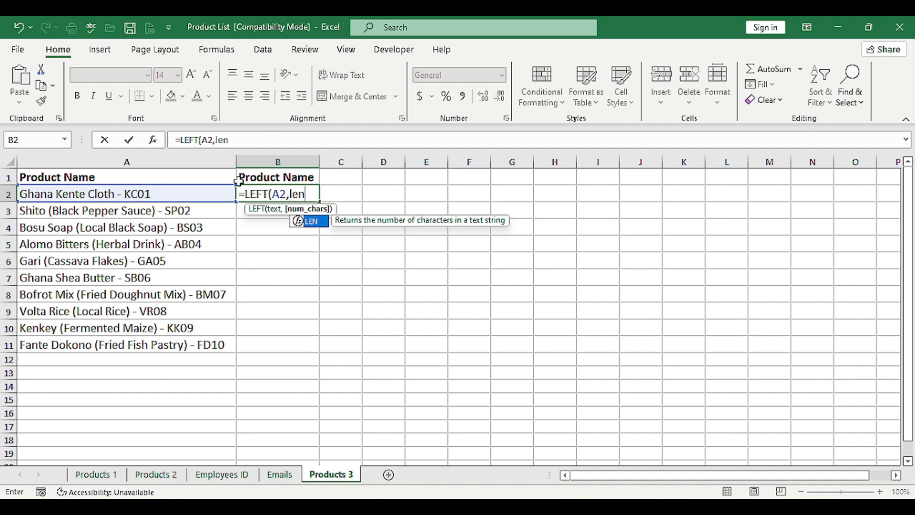
key("Tab")
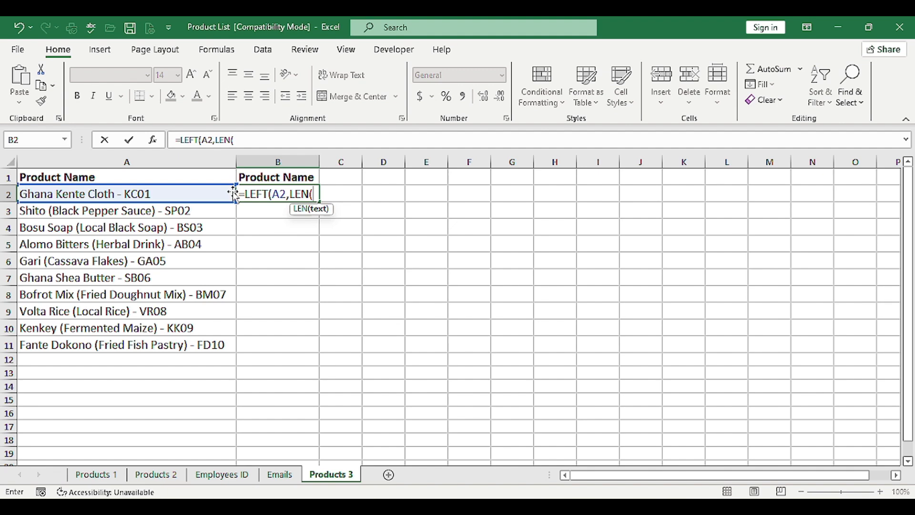
left_click(194, 196)
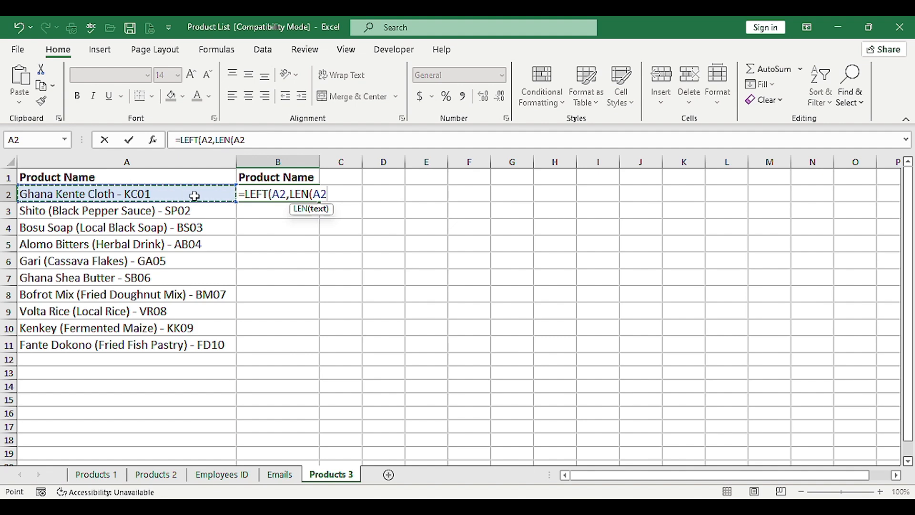
type(")")
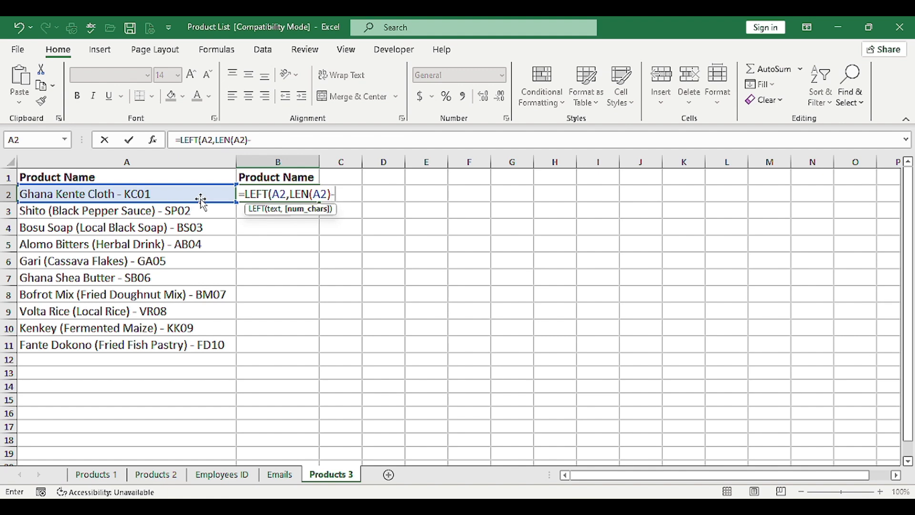
type("-7)")
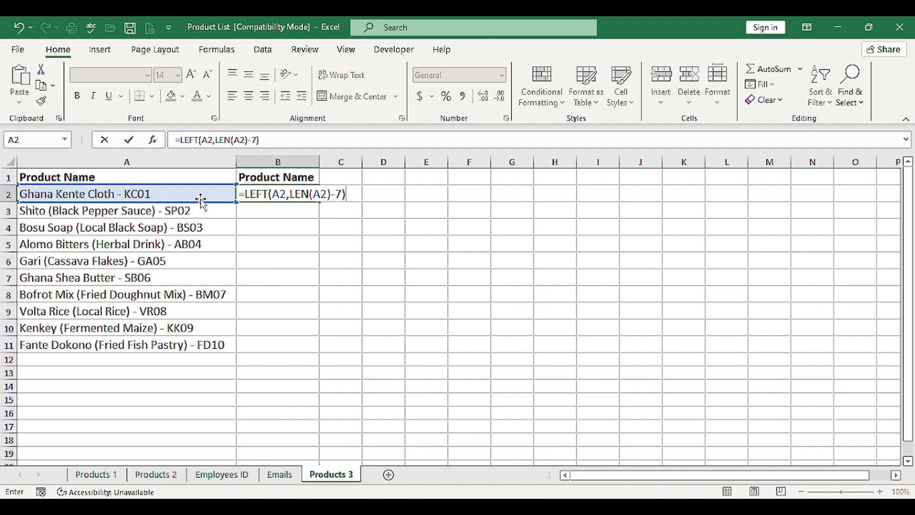
key("Return")
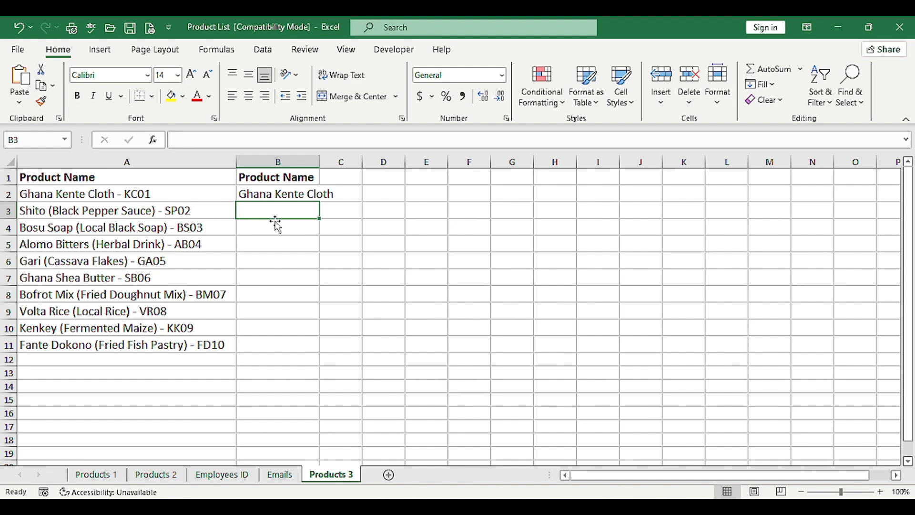
left_click(284, 192)
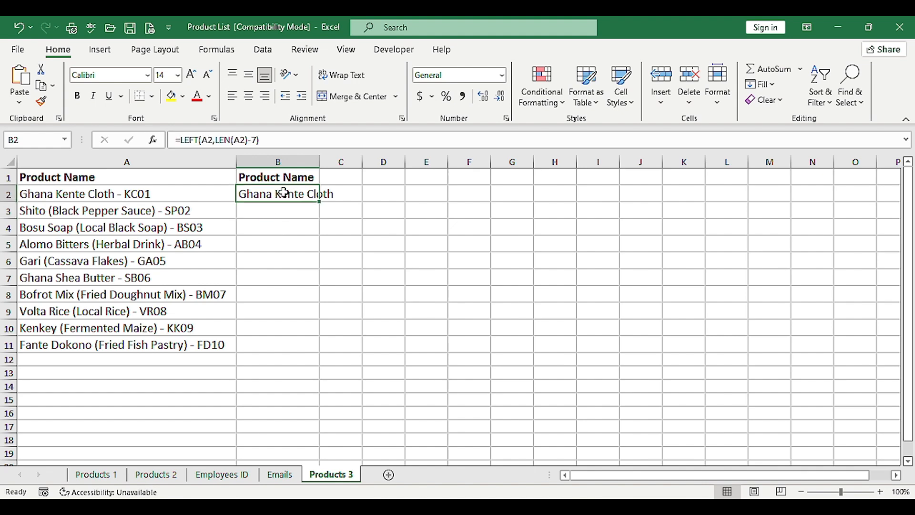
double_click(320, 204)
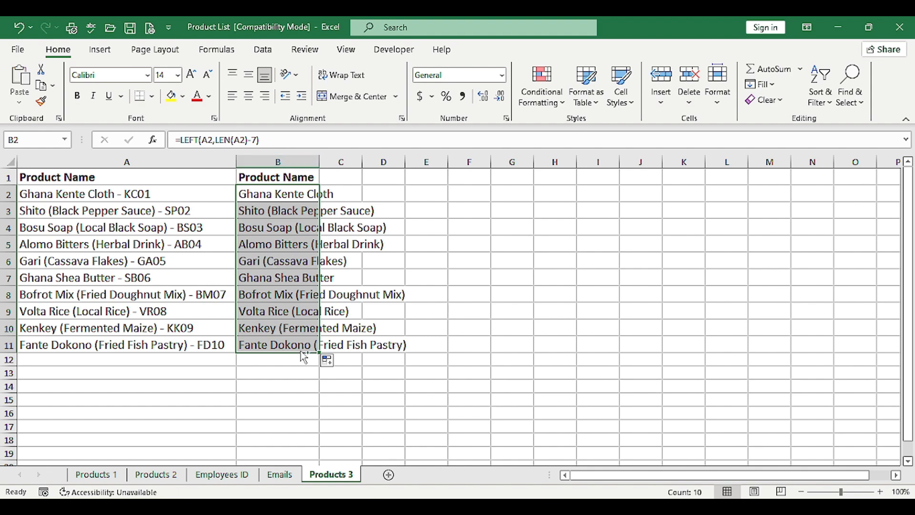
Copy the extracted product names in B2:B11 and paste them as values only over the originals starting at A2.
key("ctrl+c")
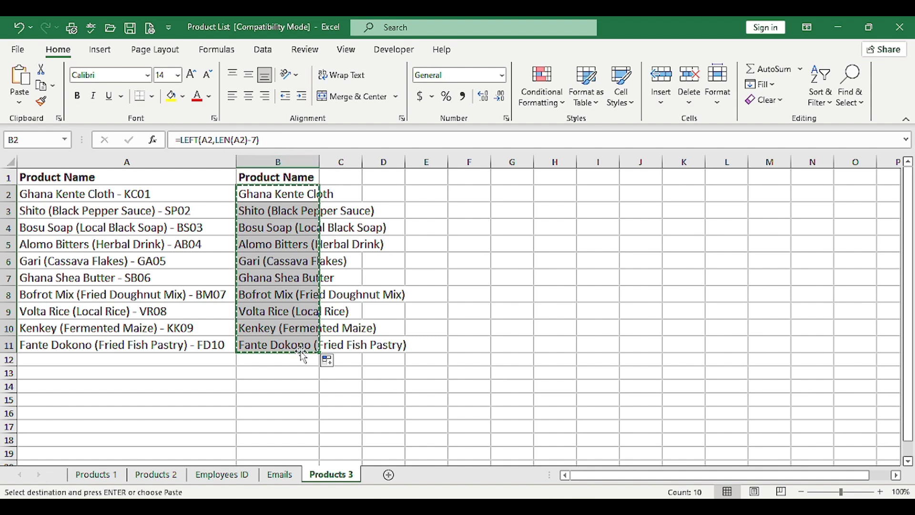
left_click(135, 193)
right_click(136, 195)
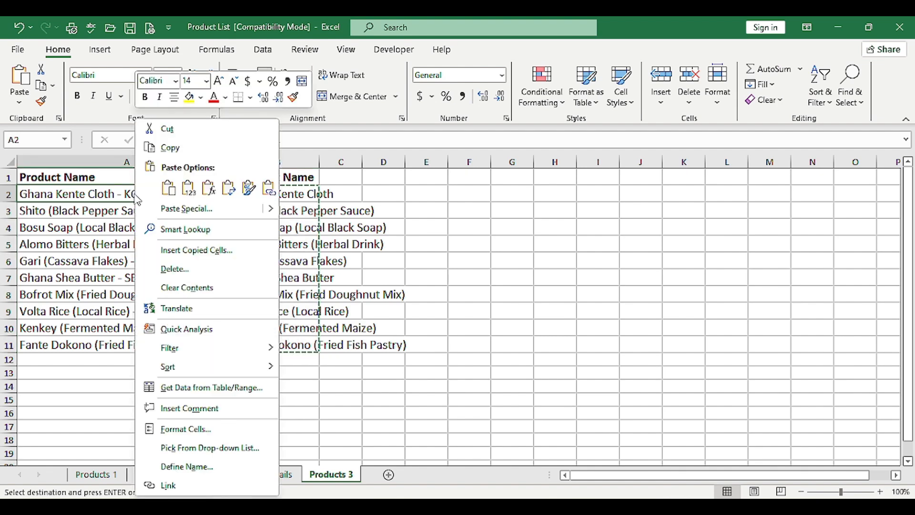
left_click(176, 209)
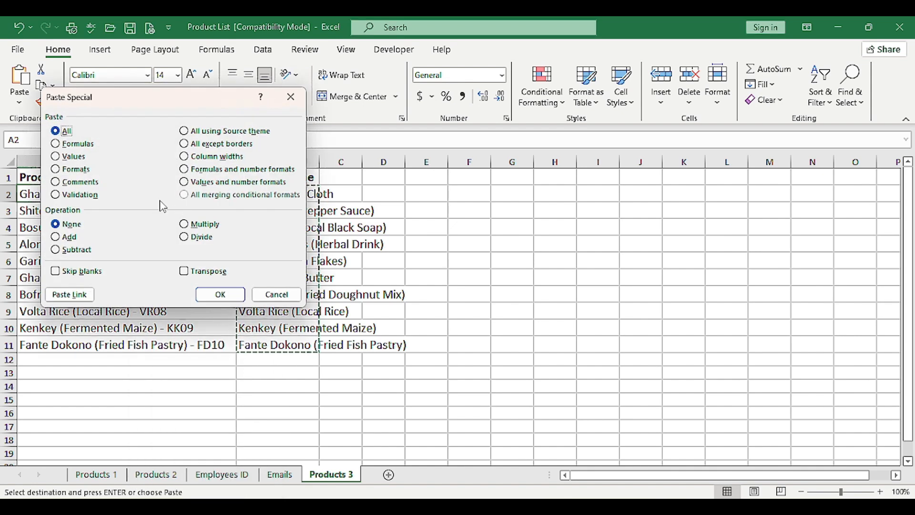
left_click(75, 157)
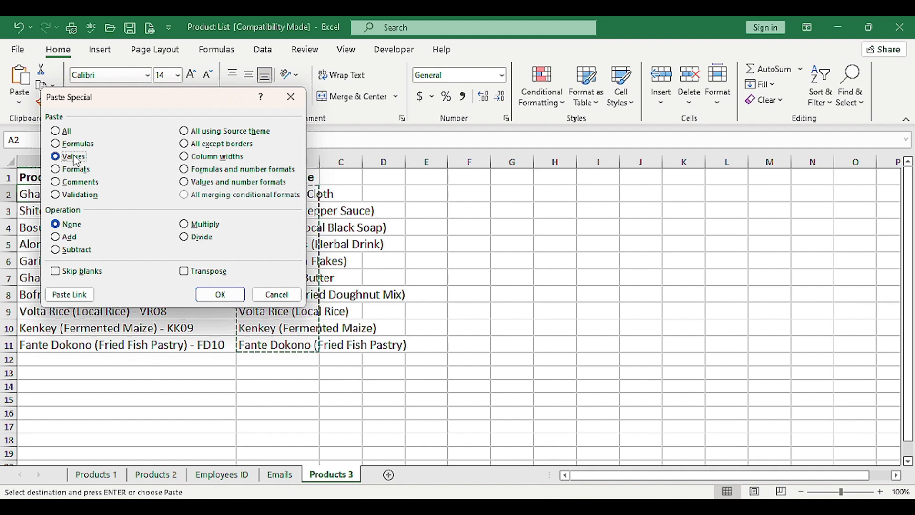
left_click(205, 295)
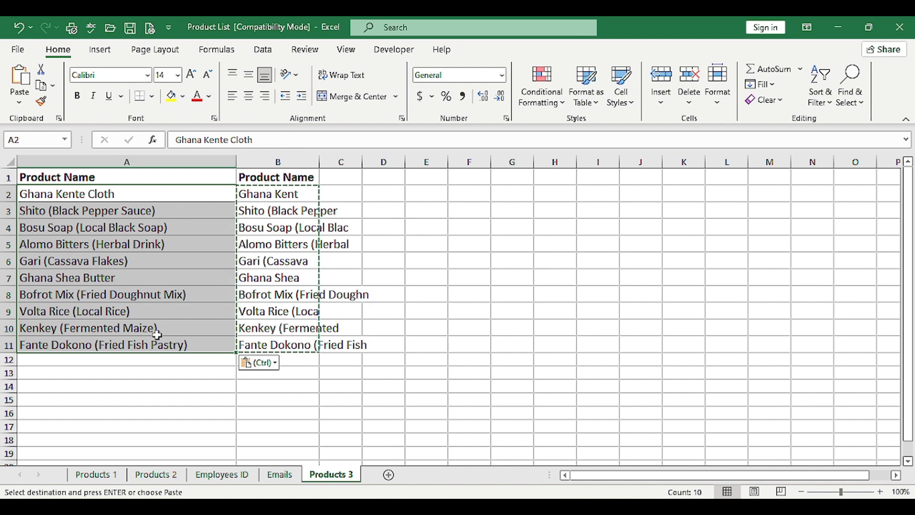
Delete the helper column B from the Products 3 sheet and select cell B1.
left_click(278, 161)
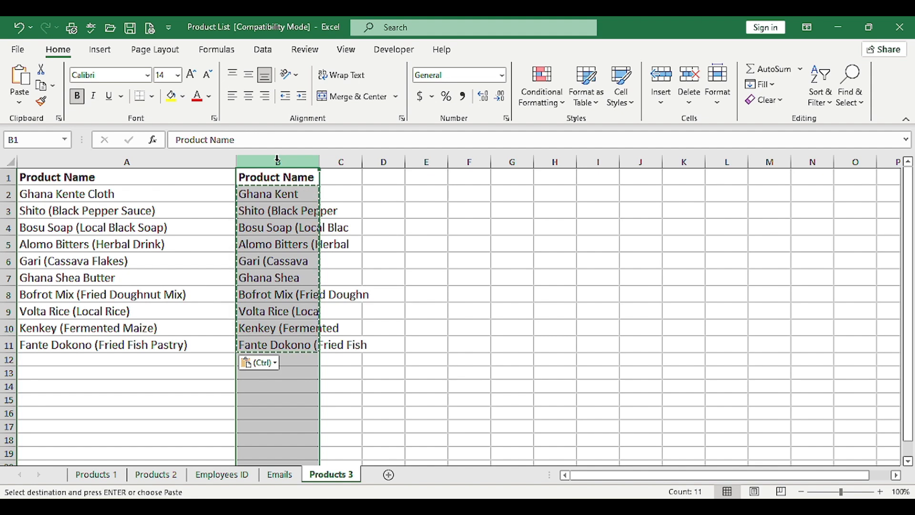
right_click(278, 160)
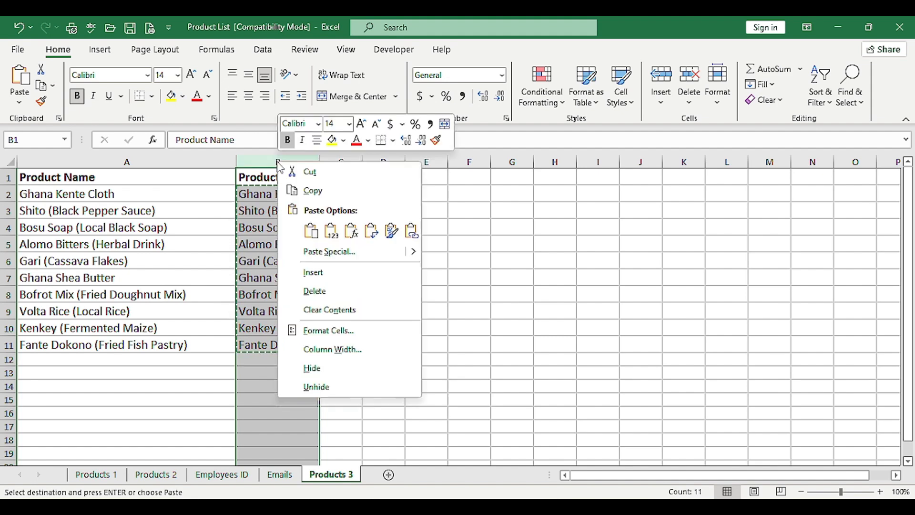
left_click(340, 290)
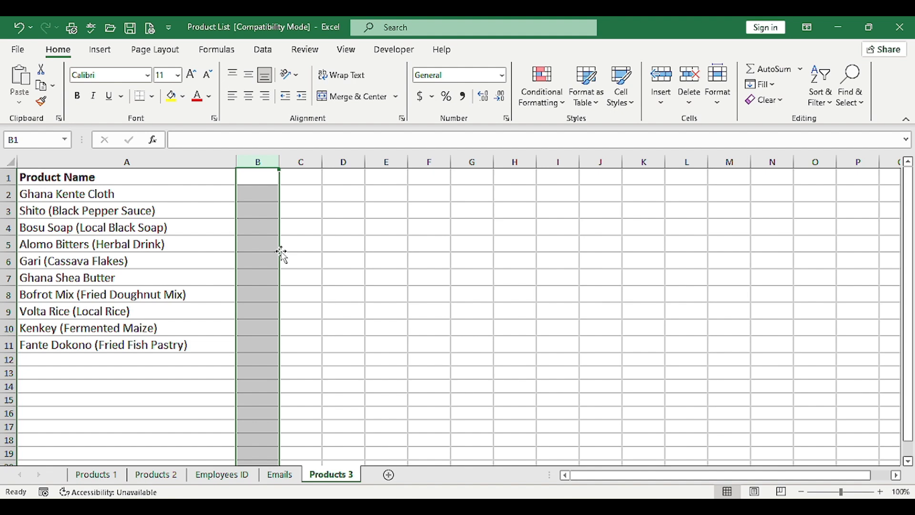
left_click(259, 182)
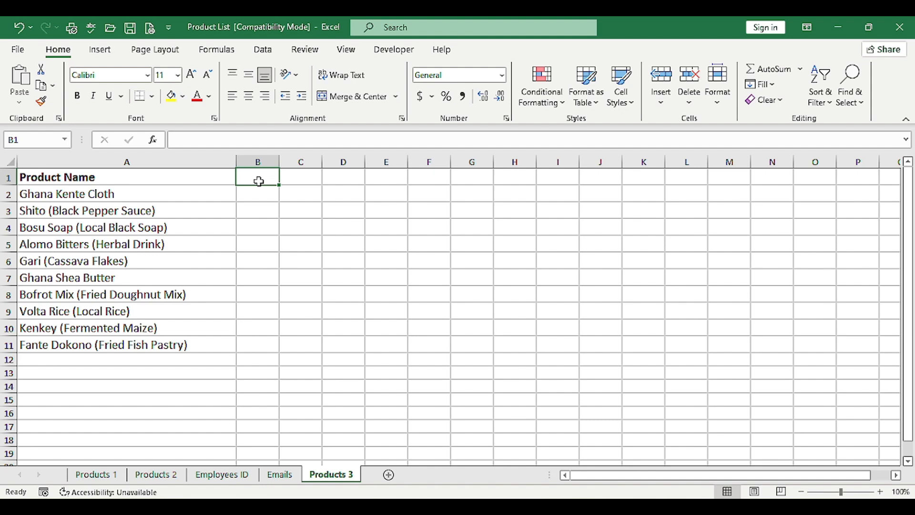